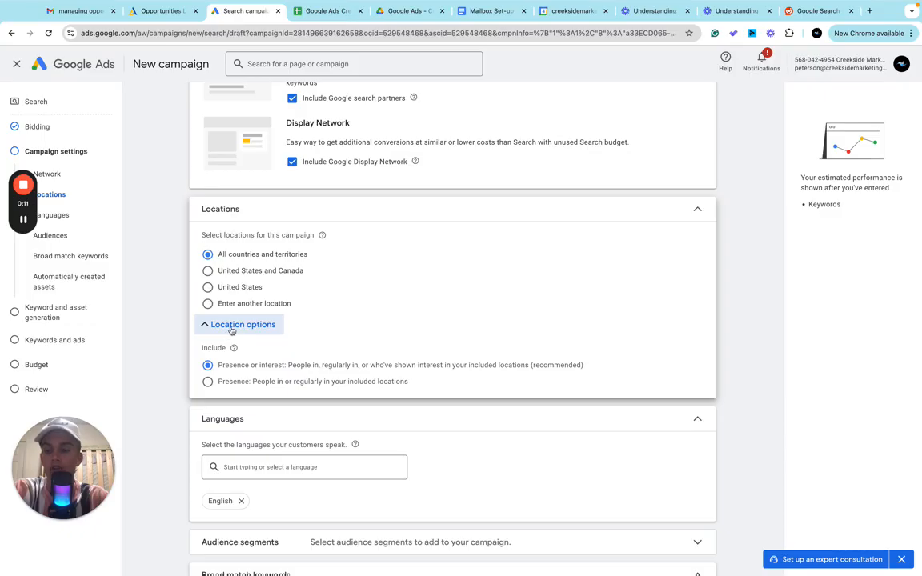
# Step: Limit targeting to people present in the included locations and open the advanced search for entering another location
pyautogui.click(228, 383)
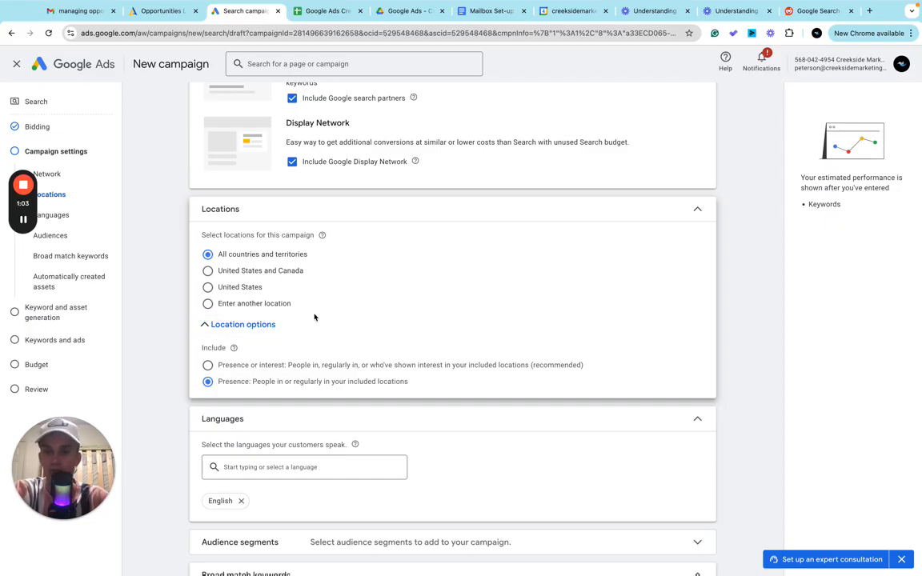
pyautogui.click(208, 304)
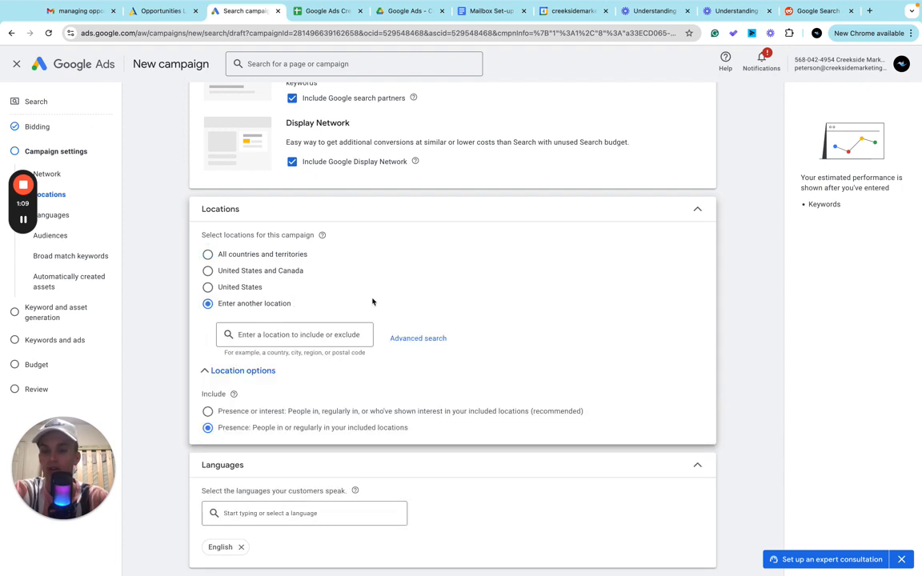
pyautogui.click(420, 339)
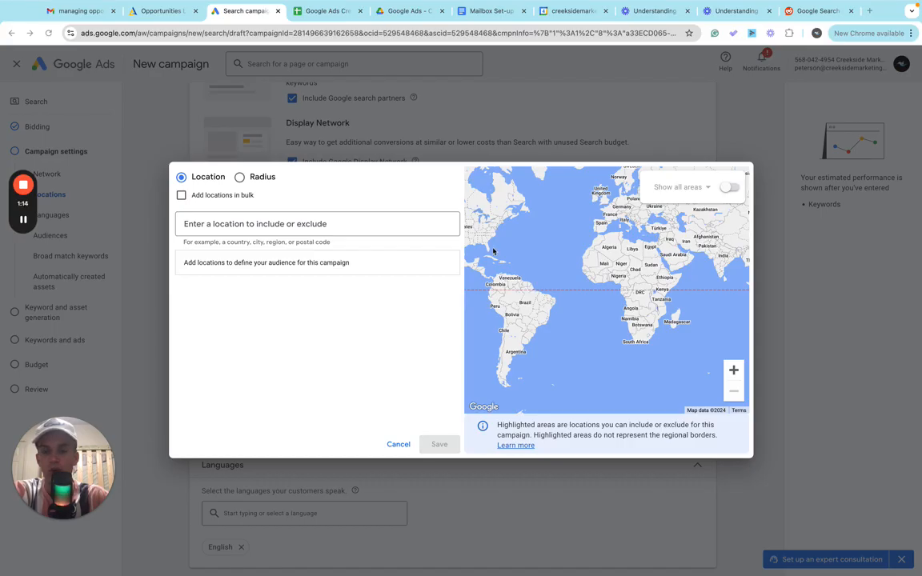
# Step: Locate the Nashville and Murfreesboro area of Tennessee on the location map
pyautogui.moveTo(501, 237); pyautogui.dragTo(595, 282)
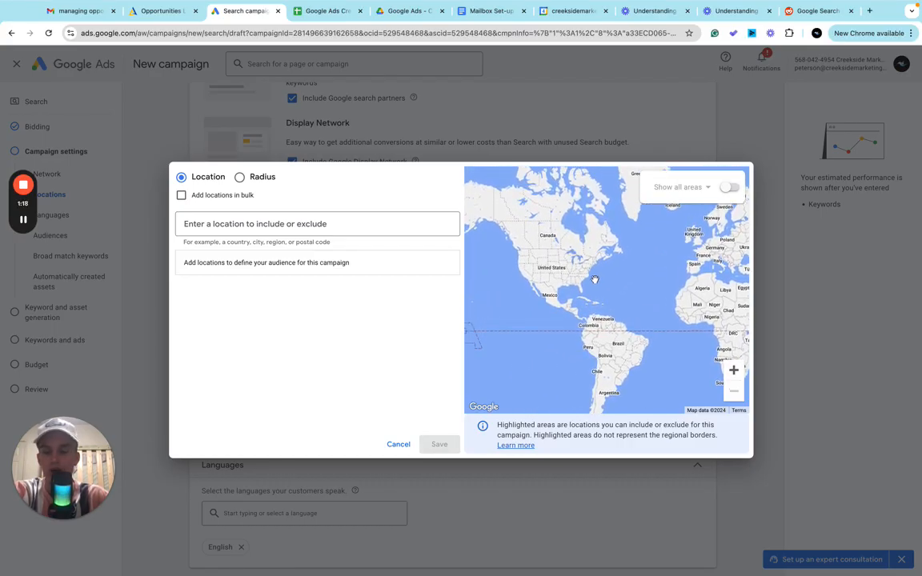
pyautogui.click(733, 370)
pyautogui.click(734, 370)
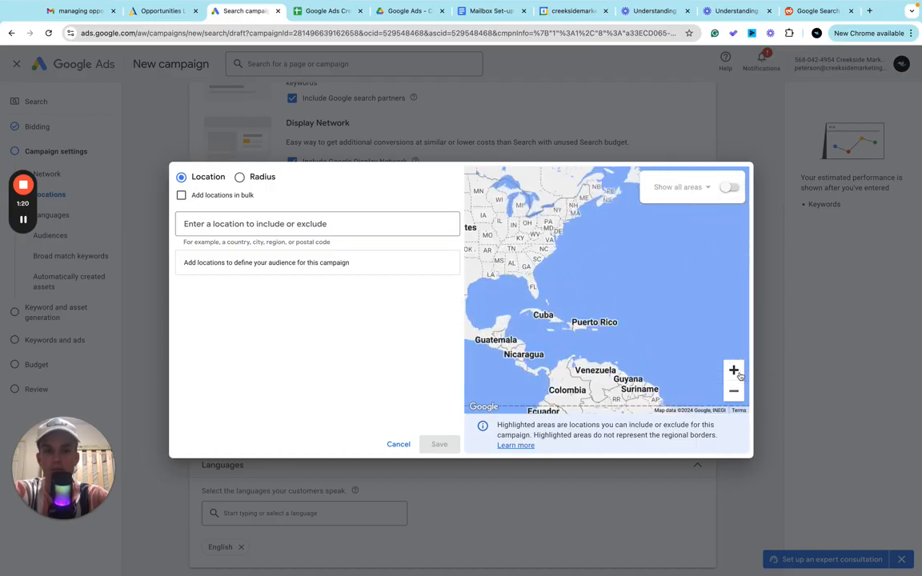
pyautogui.click(734, 370)
pyautogui.moveTo(536, 231); pyautogui.dragTo(669, 334)
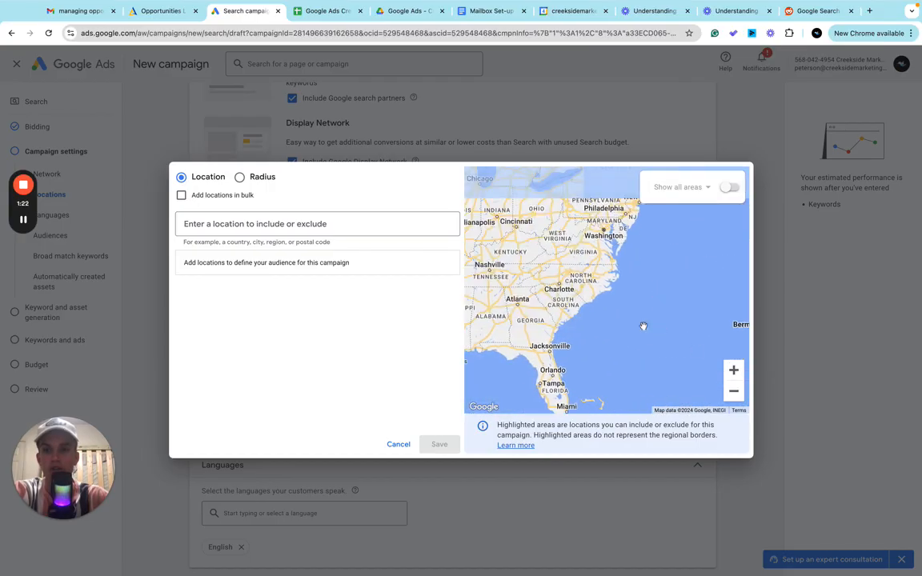
pyautogui.moveTo(565, 303); pyautogui.dragTo(597, 307)
pyautogui.moveTo(496, 222); pyautogui.dragTo(541, 230)
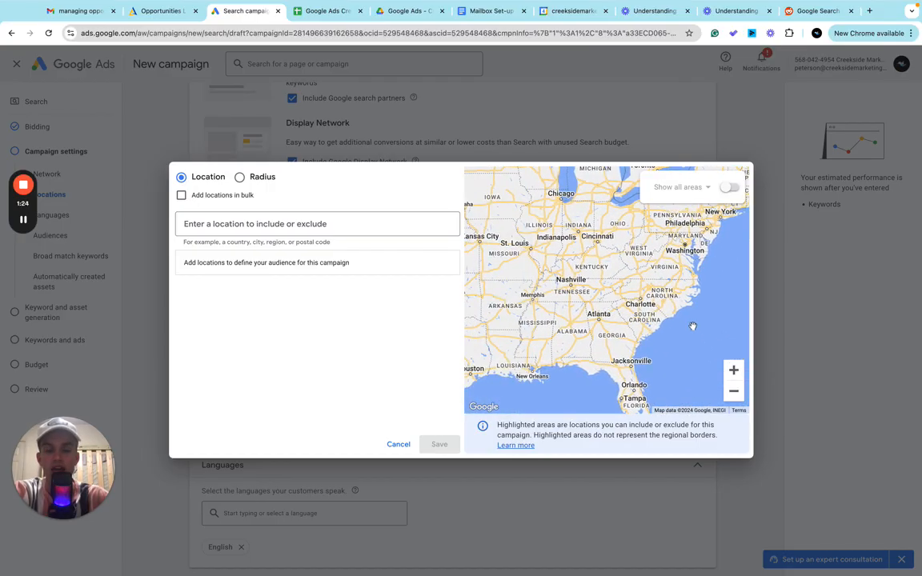
pyautogui.click(734, 370)
pyautogui.click(735, 371)
pyautogui.moveTo(549, 309); pyautogui.dragTo(673, 314)
pyautogui.click(734, 370)
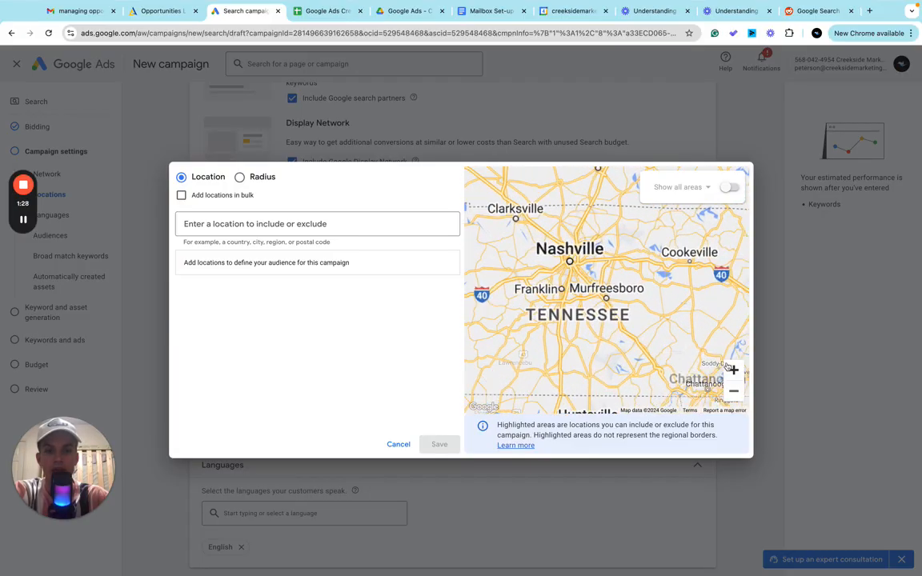
pyautogui.moveTo(602, 294); pyautogui.dragTo(608, 286)
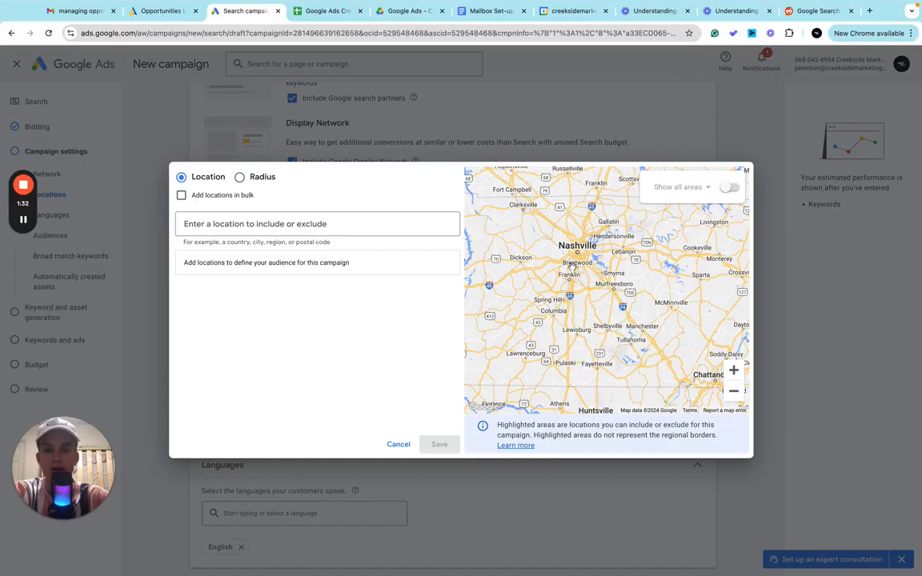
# Step: Turn on the map's selectable area overlay and set it to show by county
pyautogui.click(671, 187)
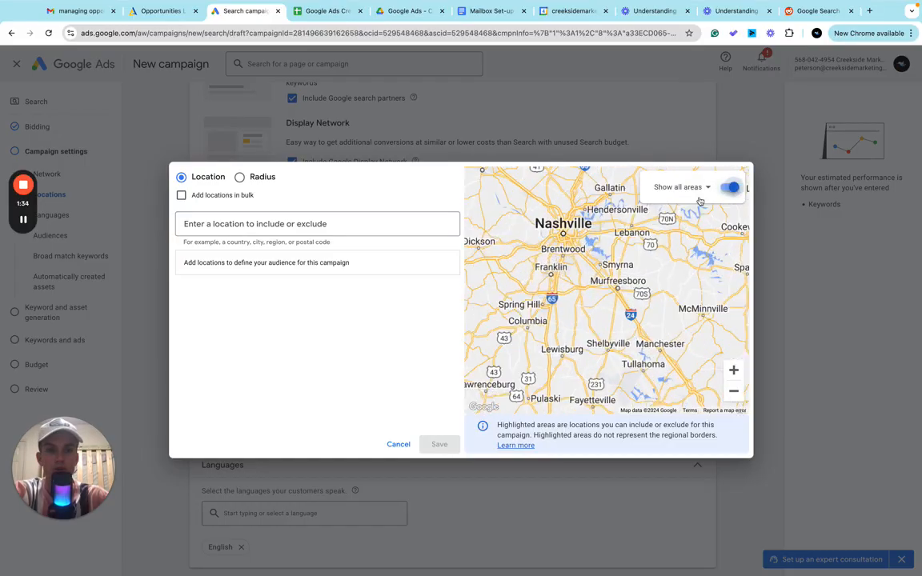
pyautogui.click(706, 188)
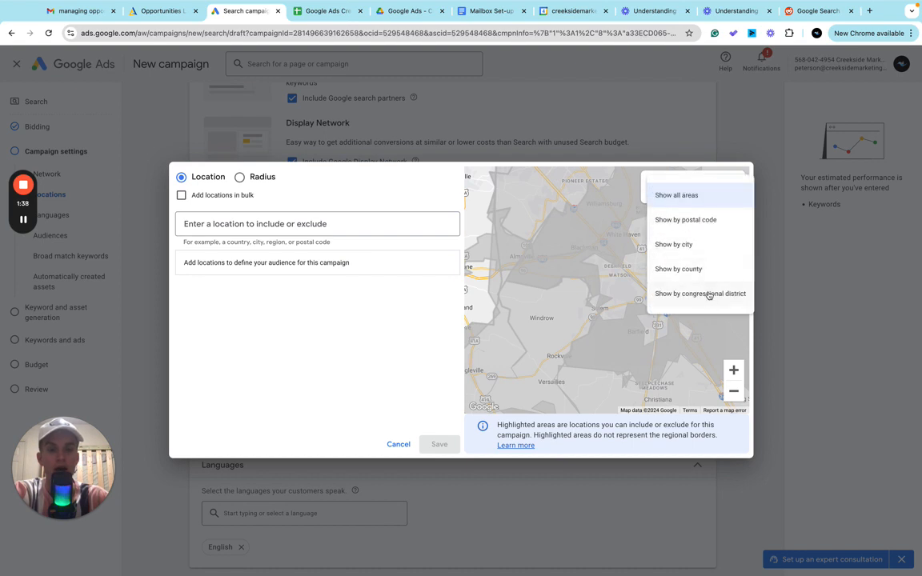
pyautogui.click(709, 296)
pyautogui.click(700, 187)
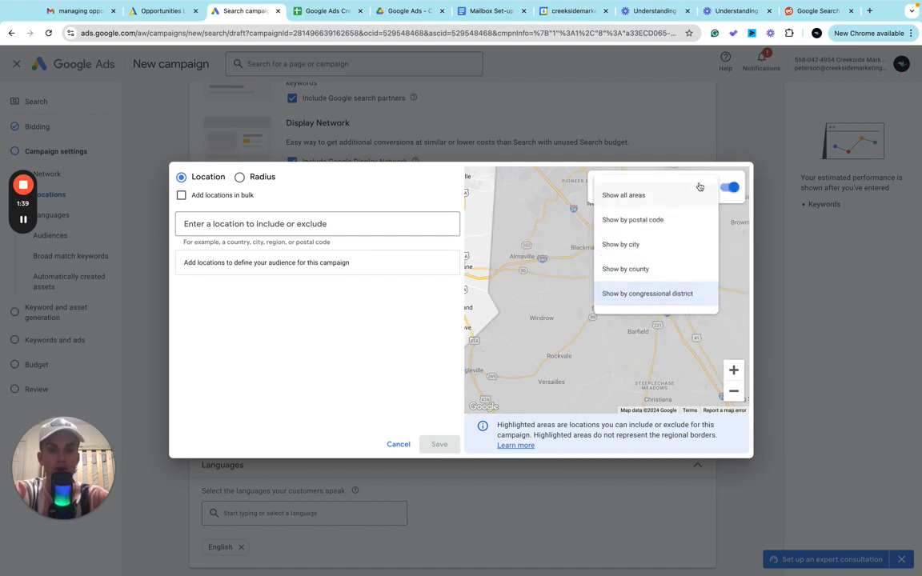
pyautogui.click(661, 269)
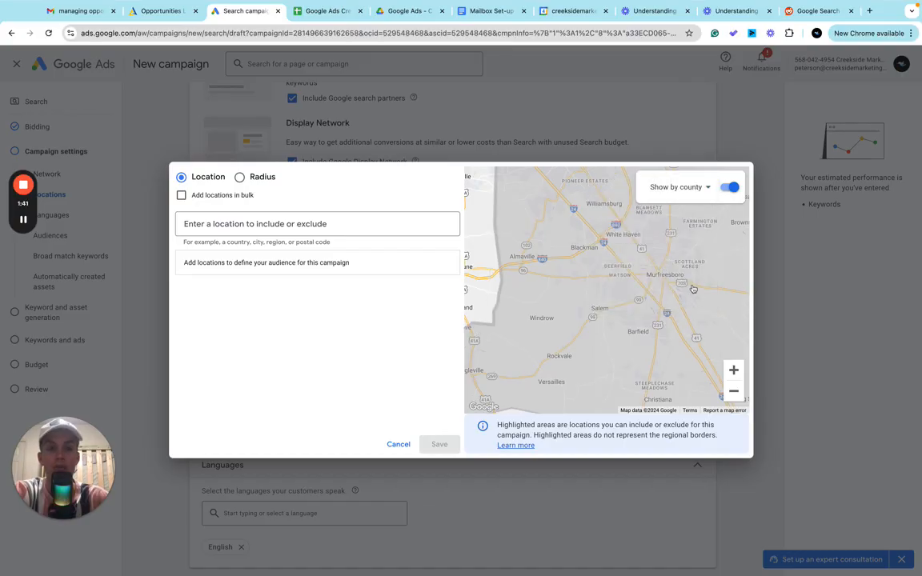
# Step: Include Davidson, Williamson and Rutherford Counties in Tennessee as targeted locations from the map
pyautogui.click(734, 393)
pyautogui.click(734, 393)
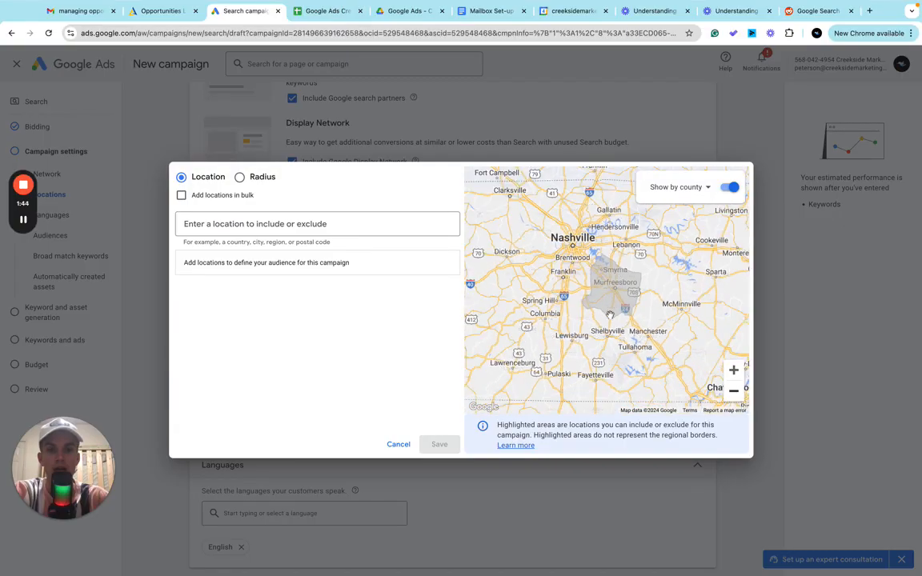
pyautogui.scroll(-1, 610, 314)
pyautogui.moveTo(579, 274); pyautogui.dragTo(598, 292)
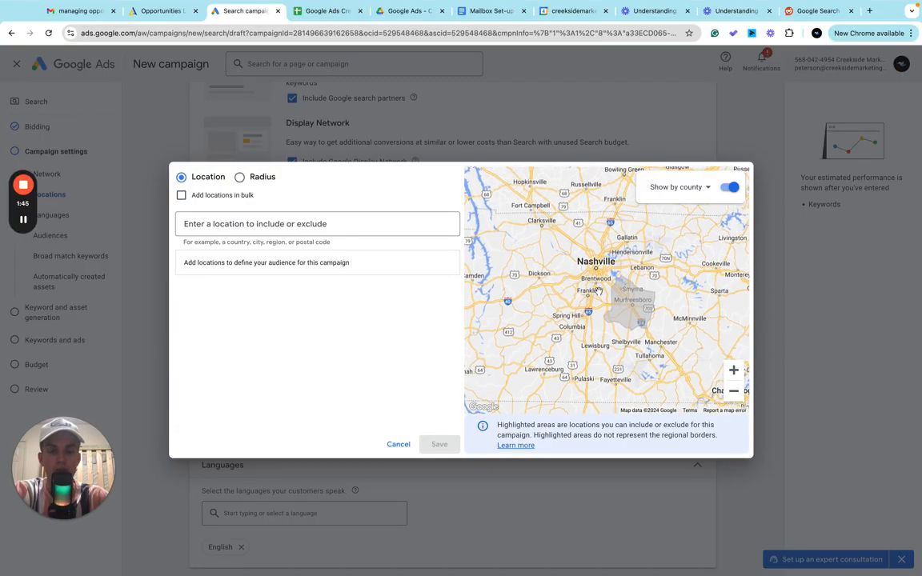
pyautogui.click(733, 369)
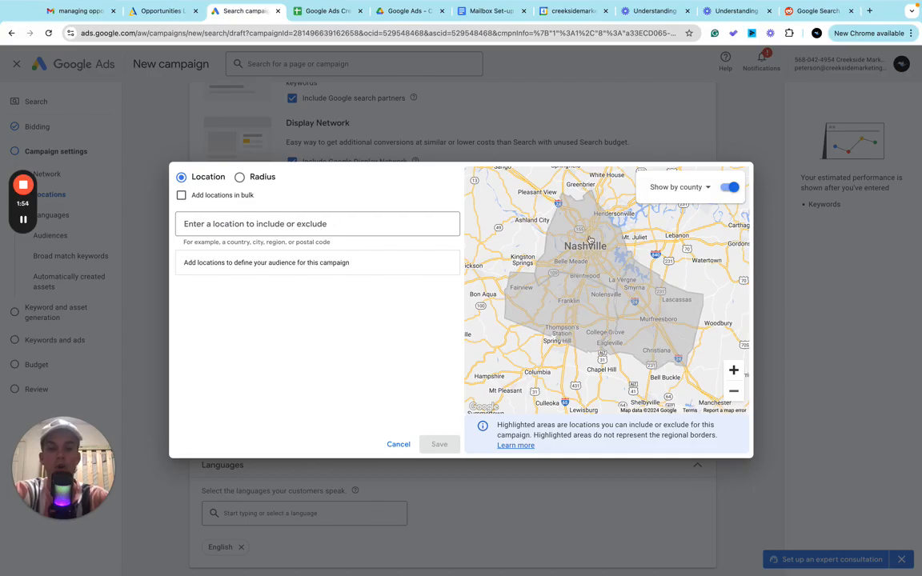
pyautogui.click(584, 239)
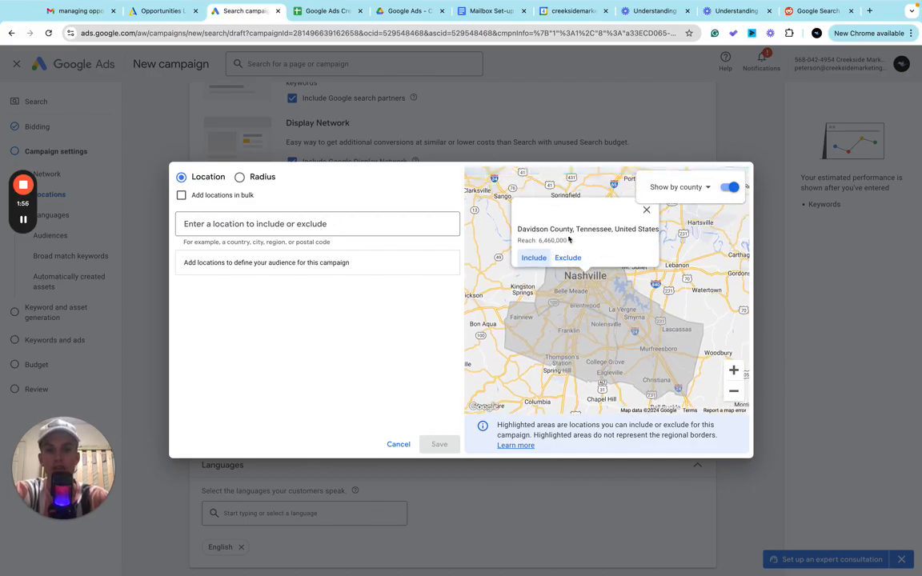
pyautogui.click(533, 257)
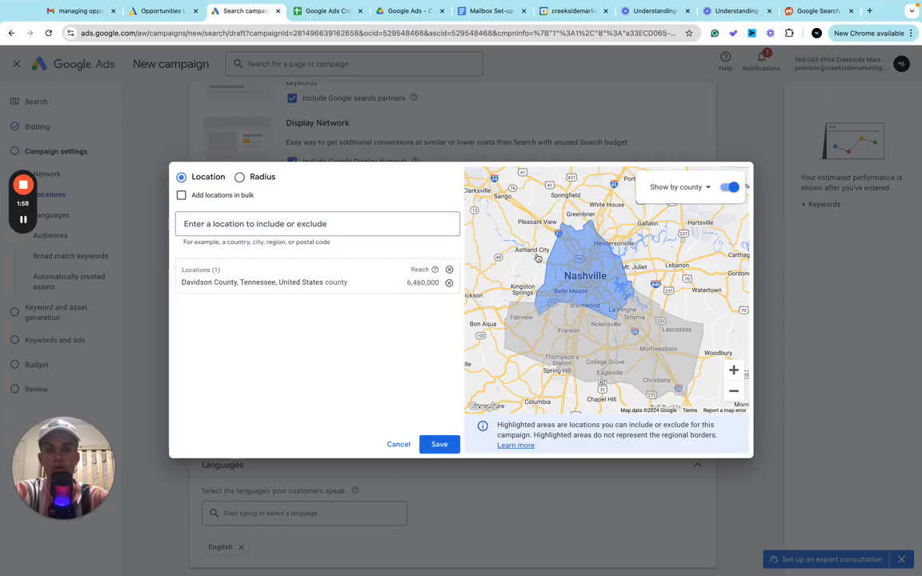
pyautogui.click(576, 333)
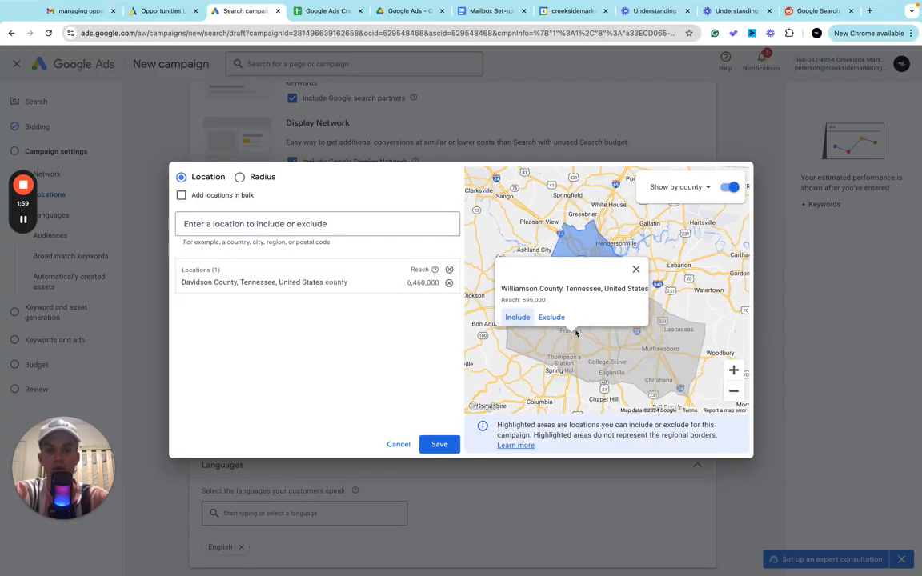
pyautogui.click(517, 317)
pyautogui.click(669, 364)
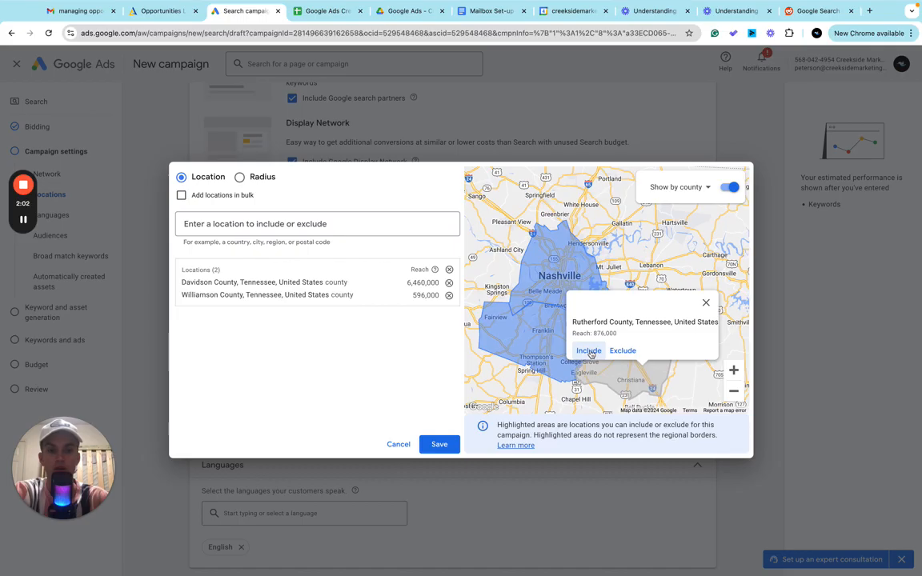
pyautogui.click(591, 350)
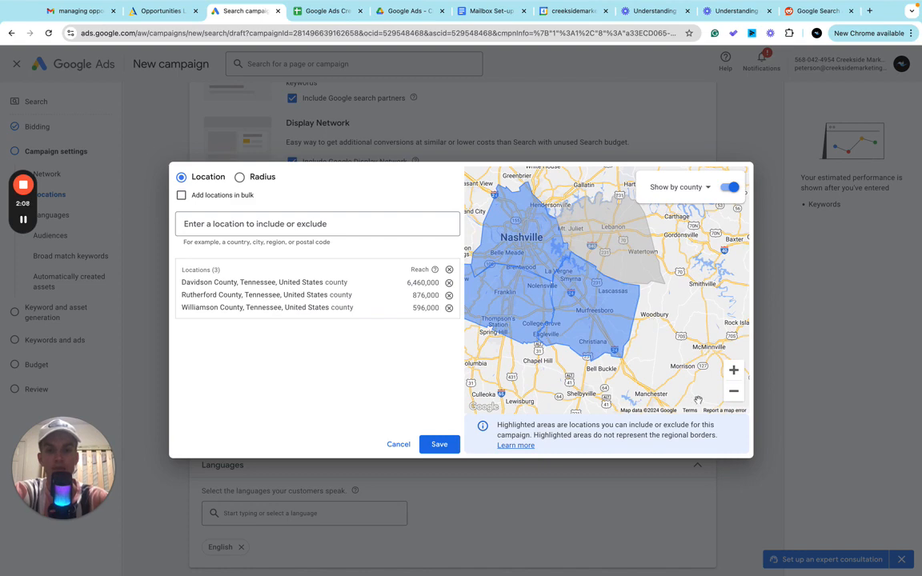
# Step: Set the map's area overlay to show by congressional district around the included counties
pyautogui.click(734, 391)
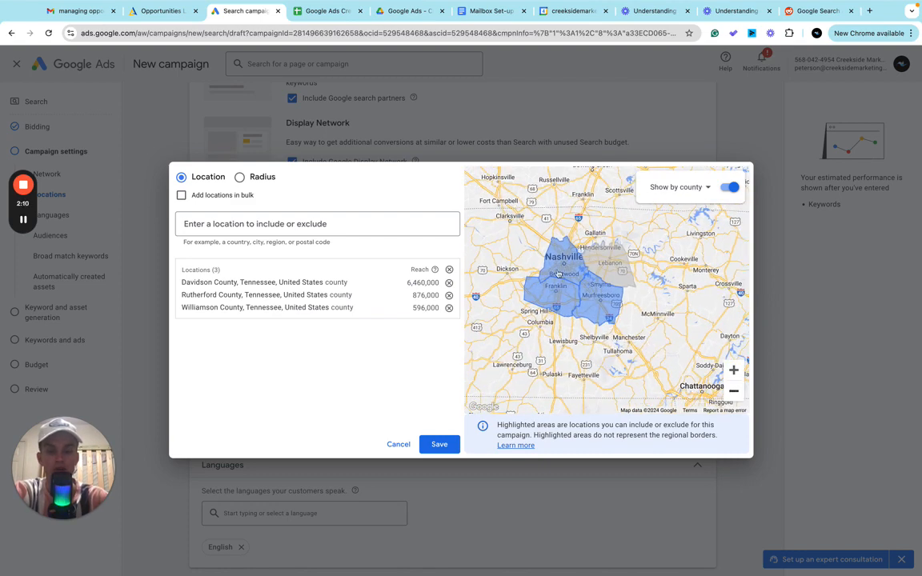
pyautogui.click(698, 189)
pyautogui.click(699, 302)
pyautogui.moveTo(663, 342); pyautogui.dragTo(631, 304)
pyautogui.moveTo(605, 353); pyautogui.dragTo(555, 408)
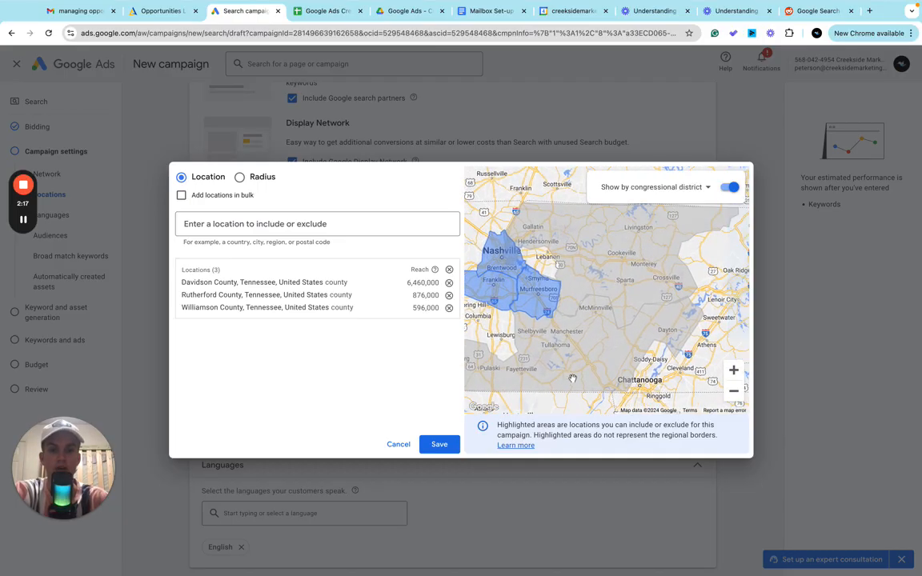
# Step: Try excluding Tennessee's 6th Congressional District and remove it from the excluded locations
pyautogui.click(623, 255)
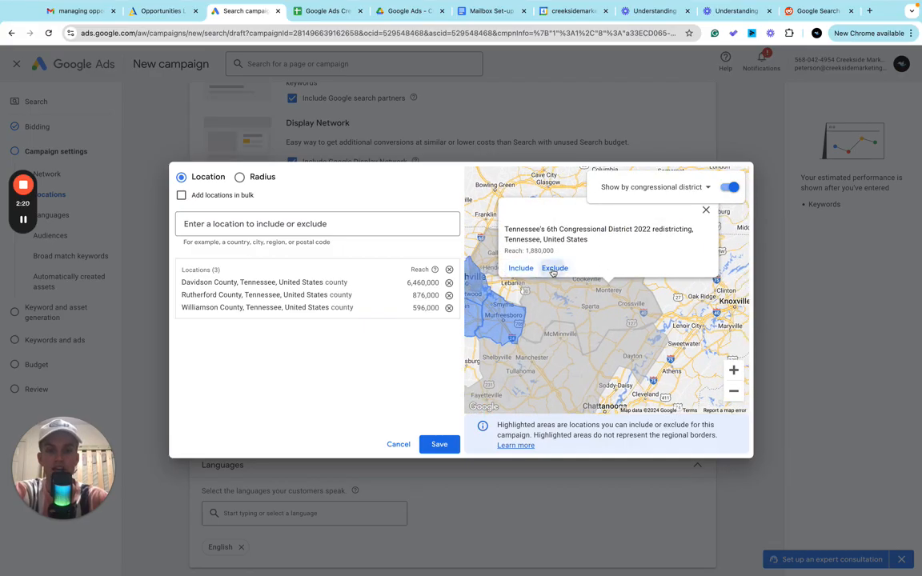
pyautogui.click(554, 266)
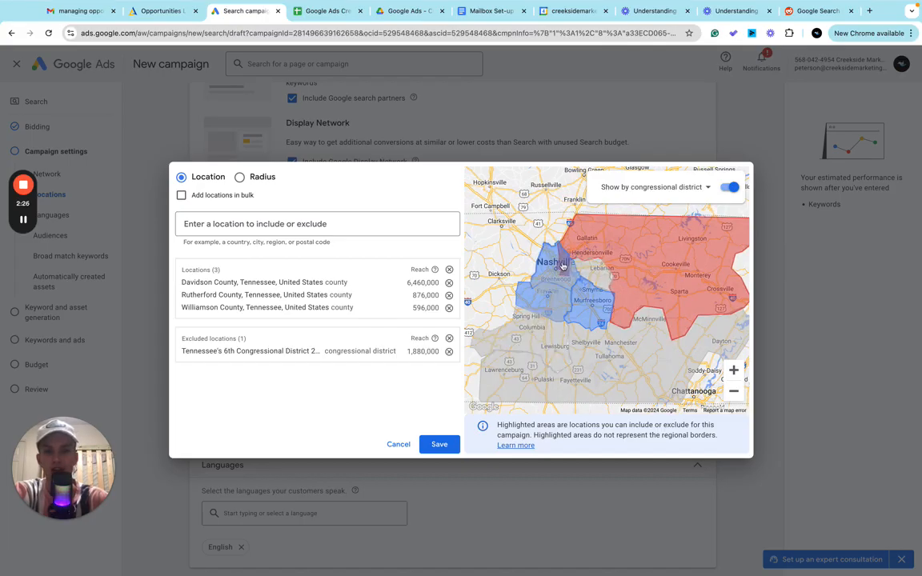
pyautogui.click(588, 266)
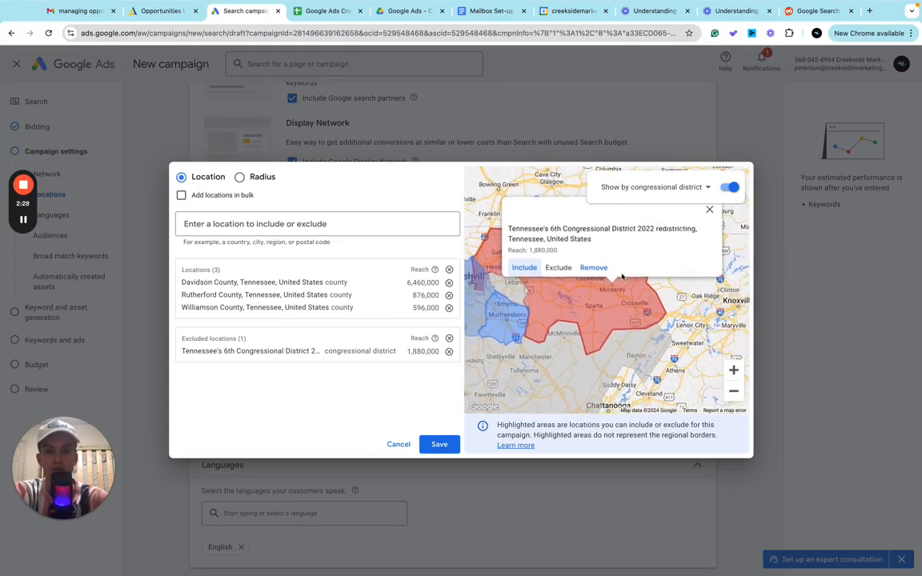
pyautogui.click(591, 269)
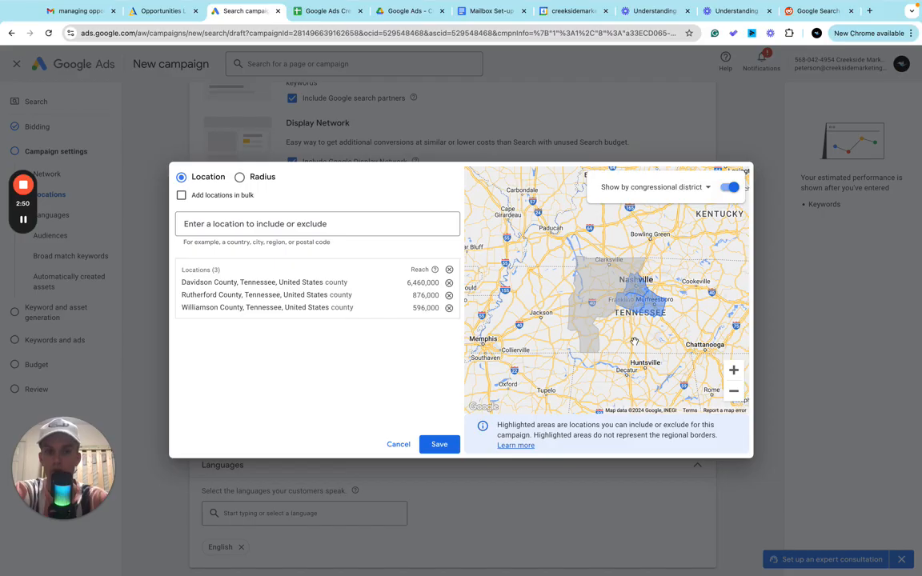
# Step: Search the locations for Kentucky and exclude the state from the campaign
pyautogui.moveTo(662, 342); pyautogui.dragTo(657, 327)
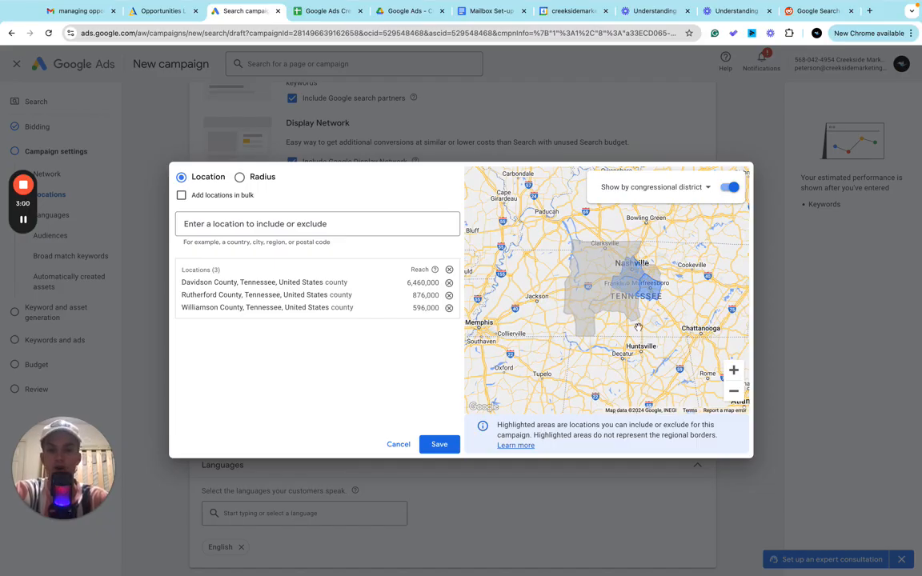
pyautogui.moveTo(656, 333); pyautogui.dragTo(639, 315)
pyautogui.click(343, 220)
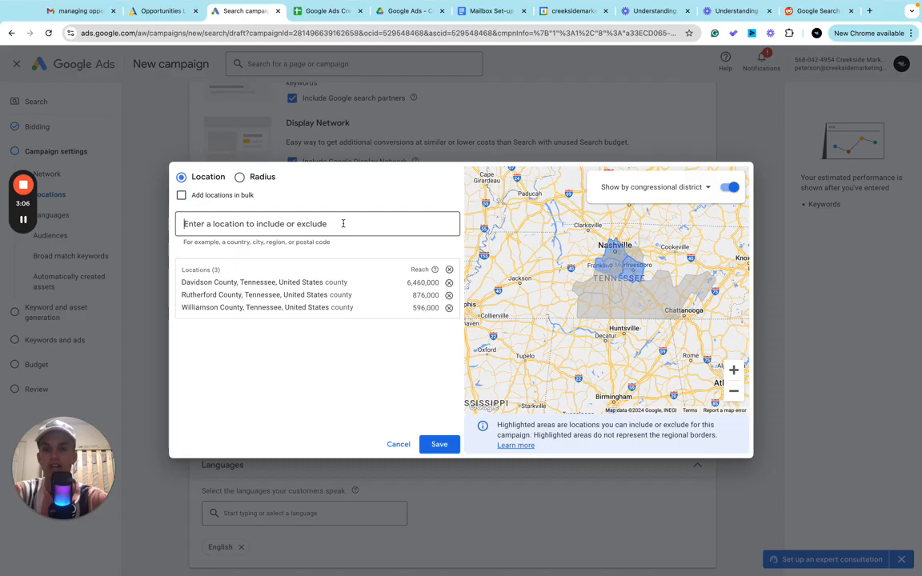
pyautogui.write('kent')
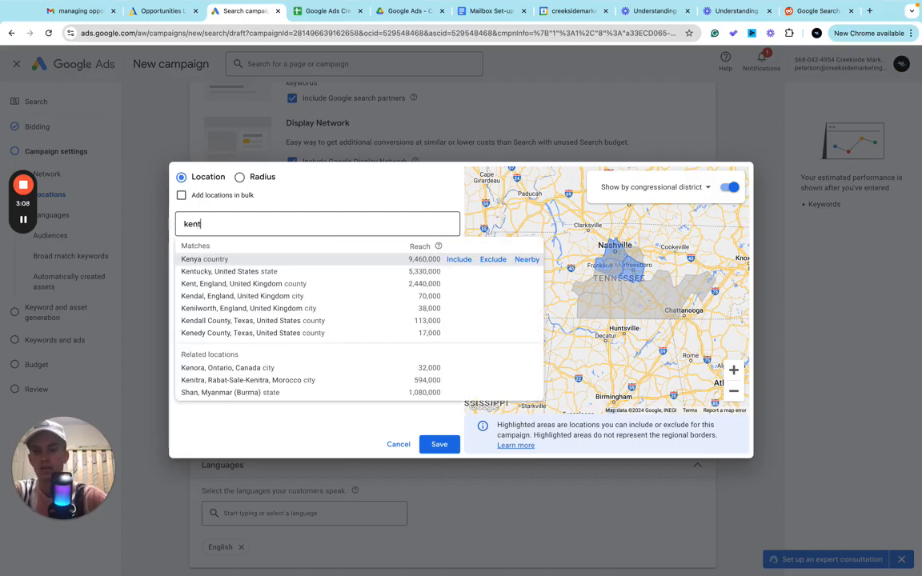
pyautogui.click(494, 261)
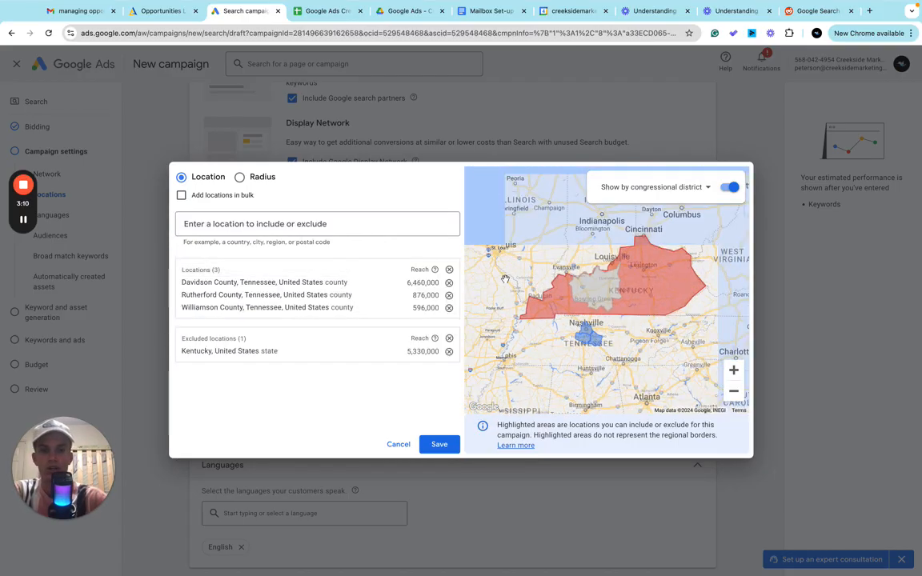
# Step: Search the locations for Alabama and exclude the state from the campaign
pyautogui.click(288, 223)
pyautogui.write('alabam')
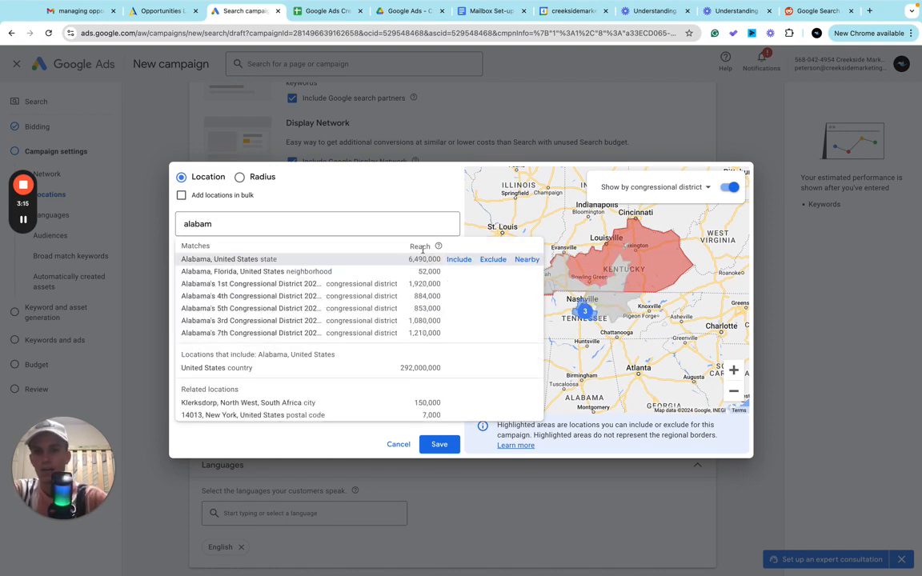
pyautogui.click(493, 259)
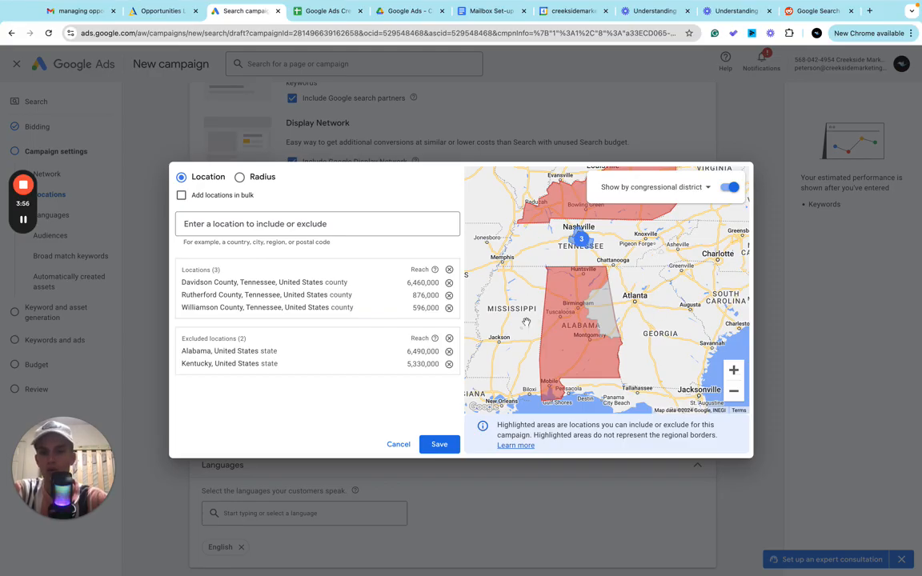
# Step: Examine the Tennessee congressional districts surrounding the included Nashville counties on the map
pyautogui.click(738, 371)
pyautogui.moveTo(633, 302); pyautogui.dragTo(633, 376)
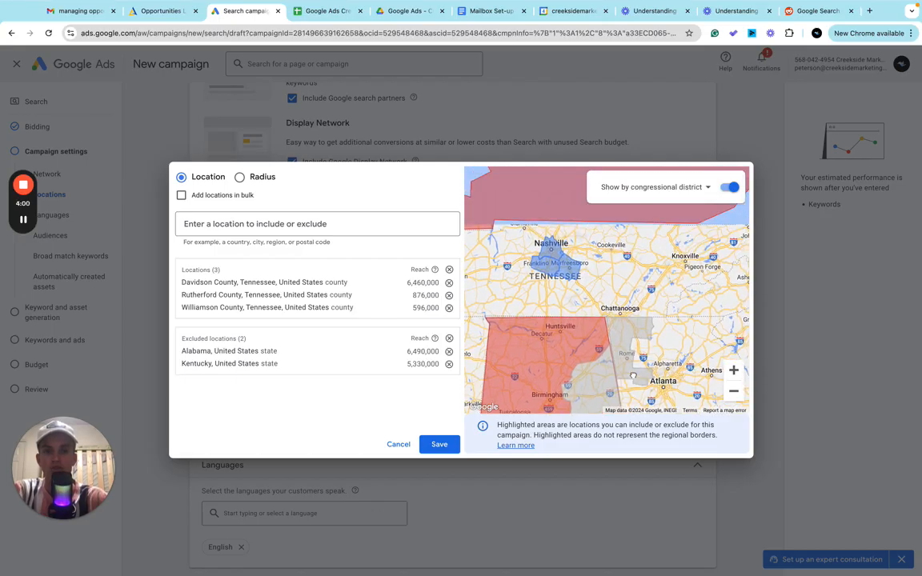
pyautogui.scroll(2, 669, 328)
pyautogui.moveTo(669, 325); pyautogui.dragTo(657, 372)
pyautogui.moveTo(582, 254); pyautogui.dragTo(608, 253)
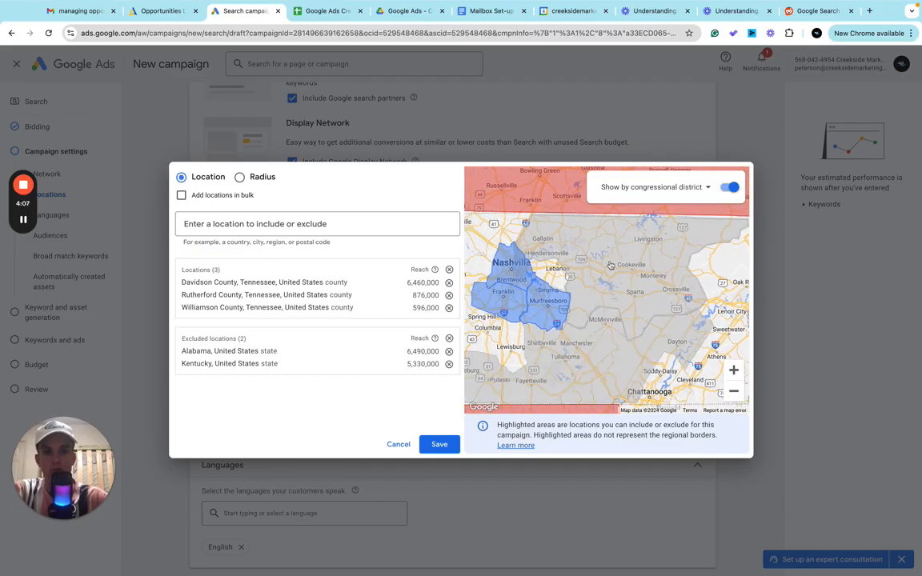
# Step: Show the map areas by county and exclude Warren County and DeKalb County, Tennessee
pyautogui.click(663, 193)
pyautogui.click(632, 211)
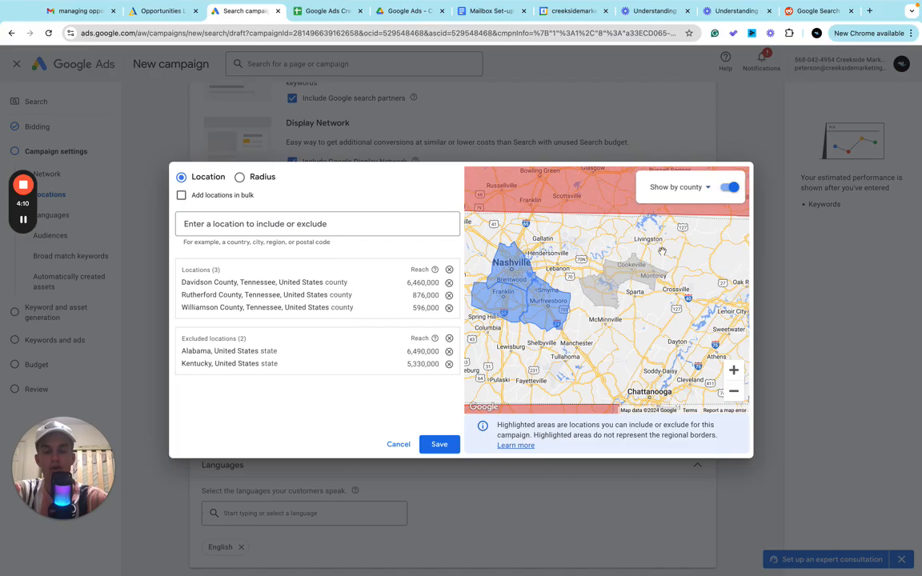
pyautogui.moveTo(628, 301); pyautogui.dragTo(627, 270)
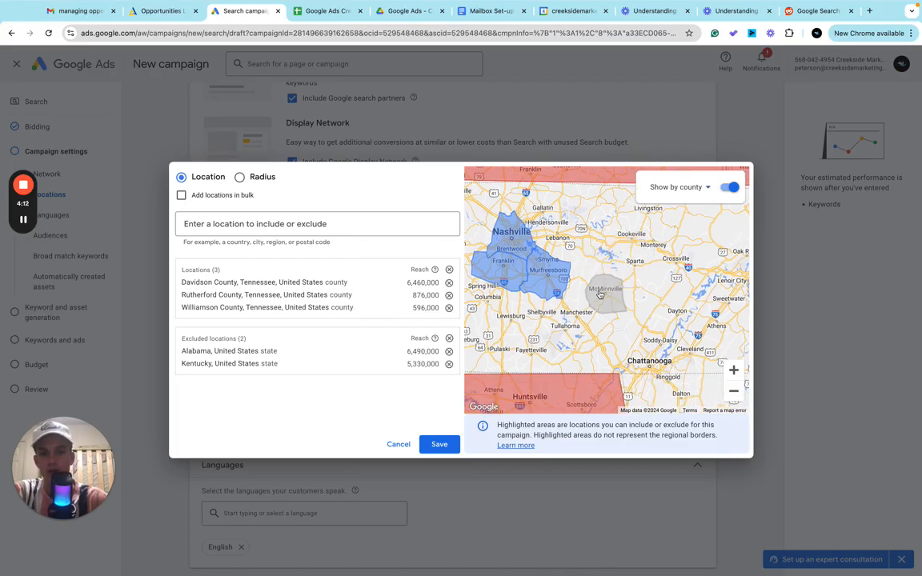
pyautogui.click(600, 295)
pyautogui.click(592, 277)
pyautogui.moveTo(592, 278); pyautogui.dragTo(593, 319)
pyautogui.click(594, 295)
pyautogui.click(587, 281)
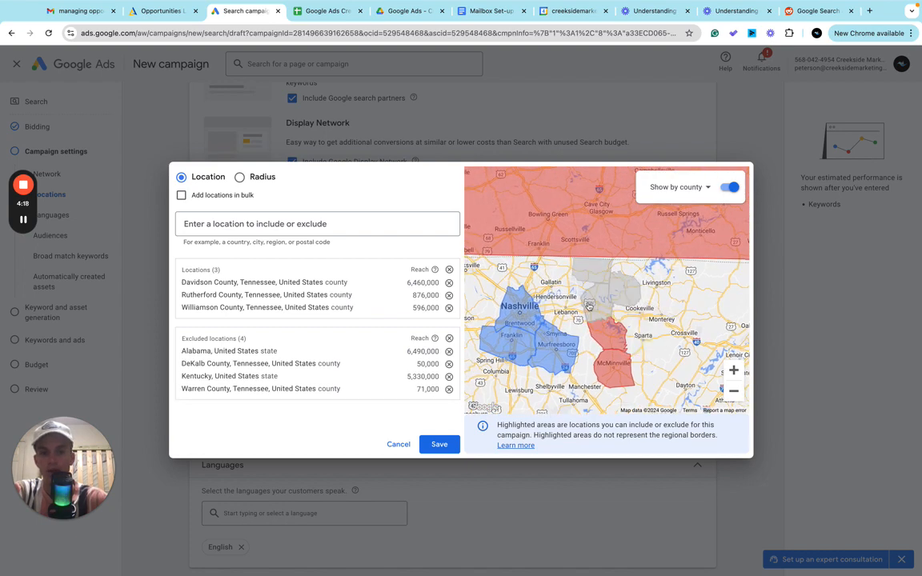
# Step: Exclude Smith County, Sumner County and Robertson County, Tennessee, on the map
pyautogui.click(588, 305)
pyautogui.click(587, 288)
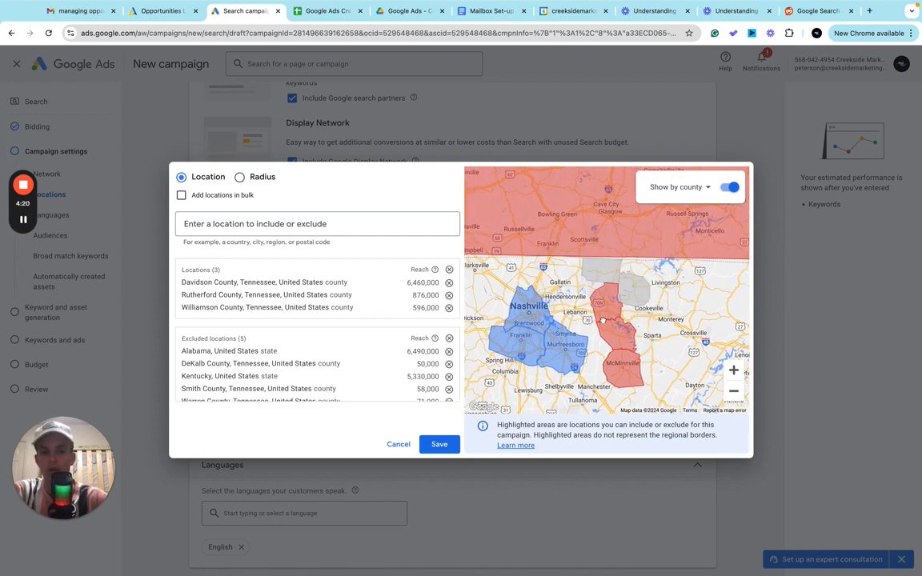
pyautogui.click(602, 290)
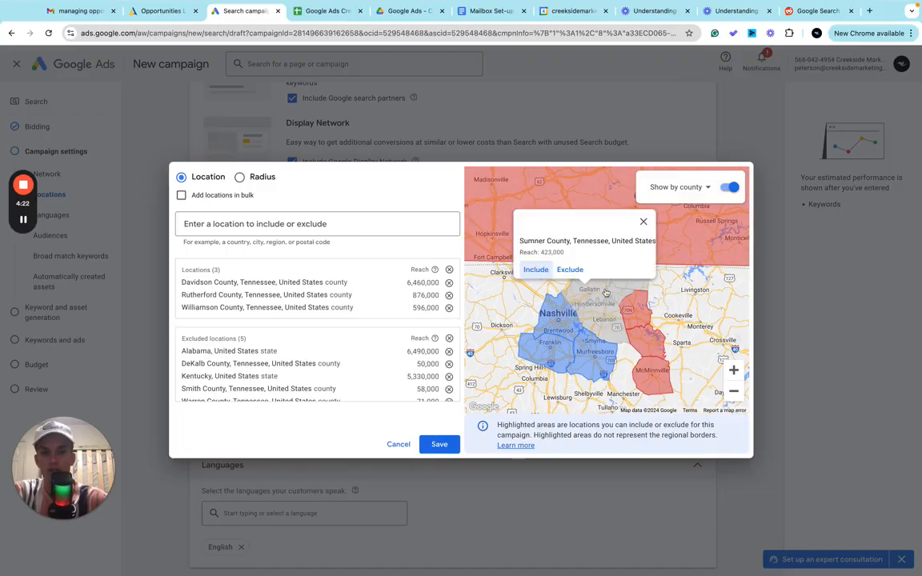
pyautogui.click(581, 273)
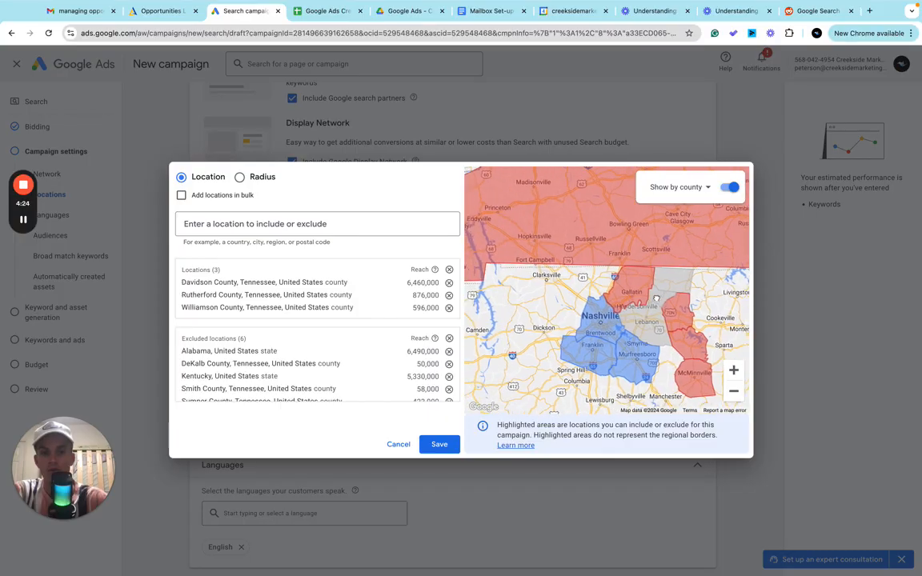
pyautogui.click(606, 287)
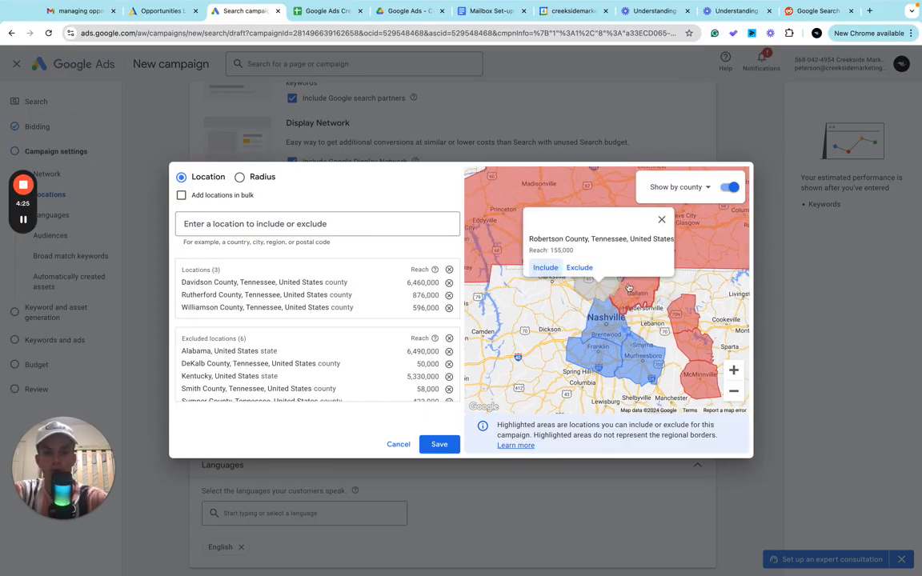
pyautogui.click(578, 266)
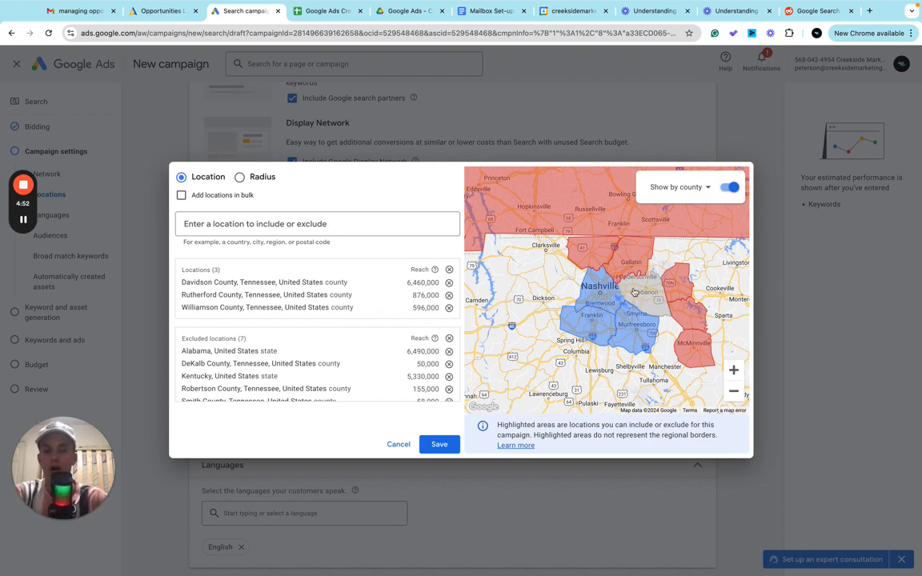
# Step: Exclude Dickson County, Tennessee, west of the included Nashville counties
pyautogui.moveTo(556, 290); pyautogui.dragTo(590, 279)
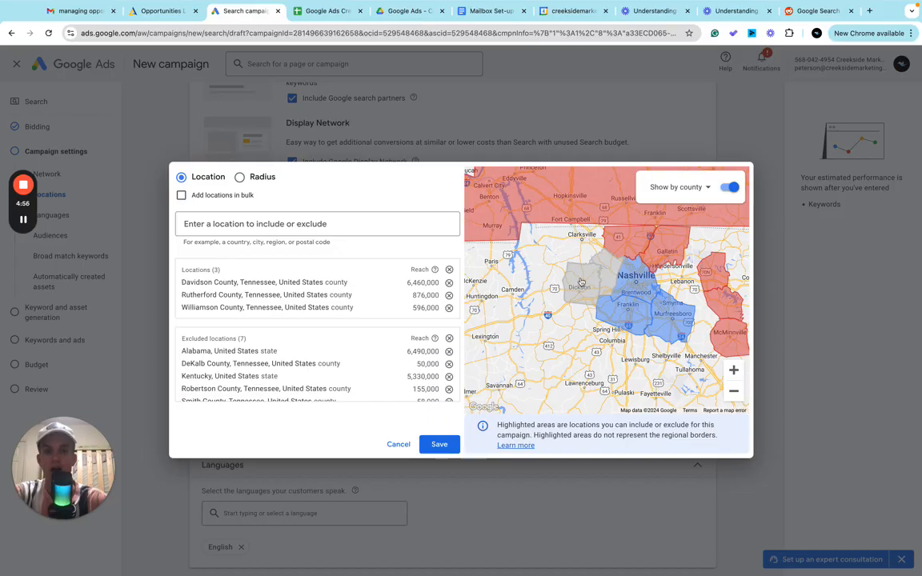
pyautogui.click(589, 285)
pyautogui.click(572, 270)
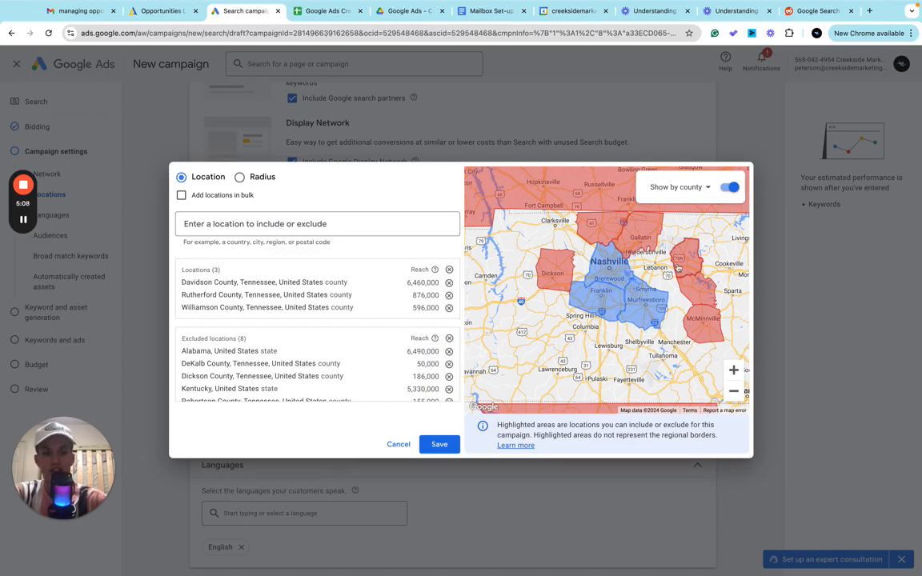
# Step: Clear all included locations and all excluded locations from the campaign
pyautogui.click(449, 270)
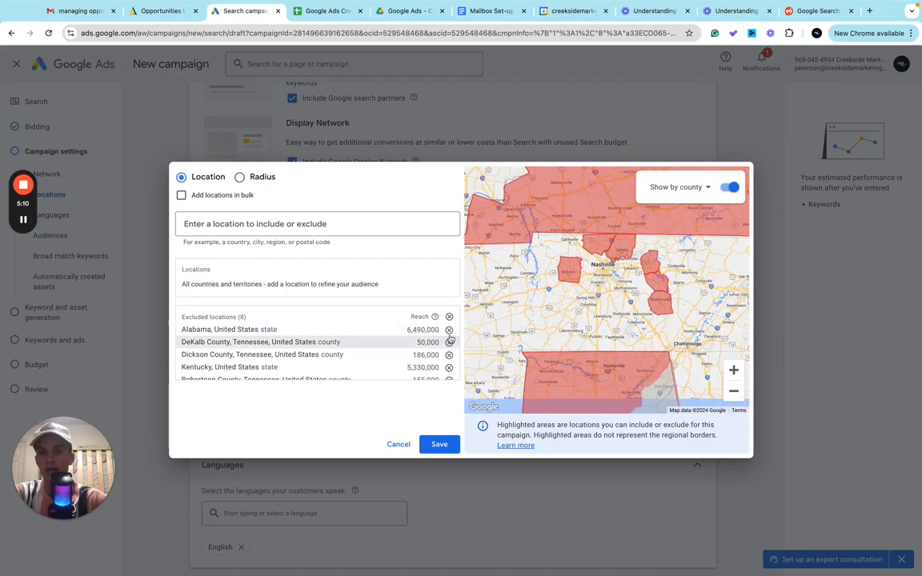
pyautogui.click(449, 318)
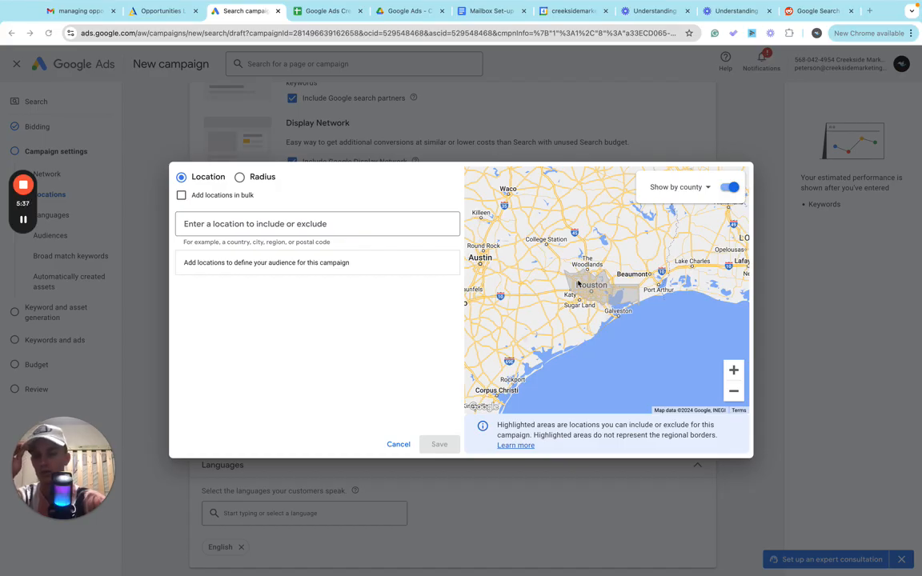
# Step: Switch to radius targeting and include a 40 mi radius around Houston, TX
pyautogui.click(239, 177)
pyautogui.click(280, 220)
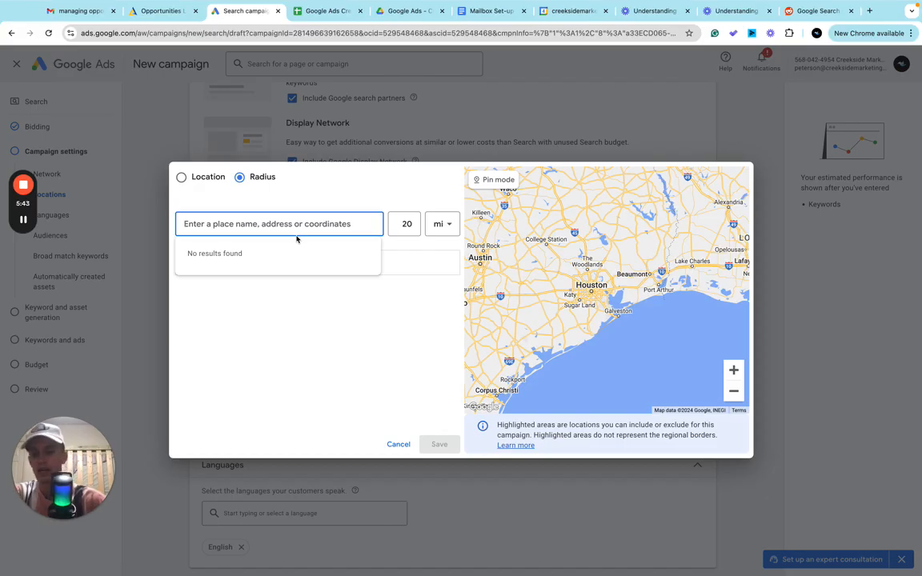
pyautogui.write('housto')
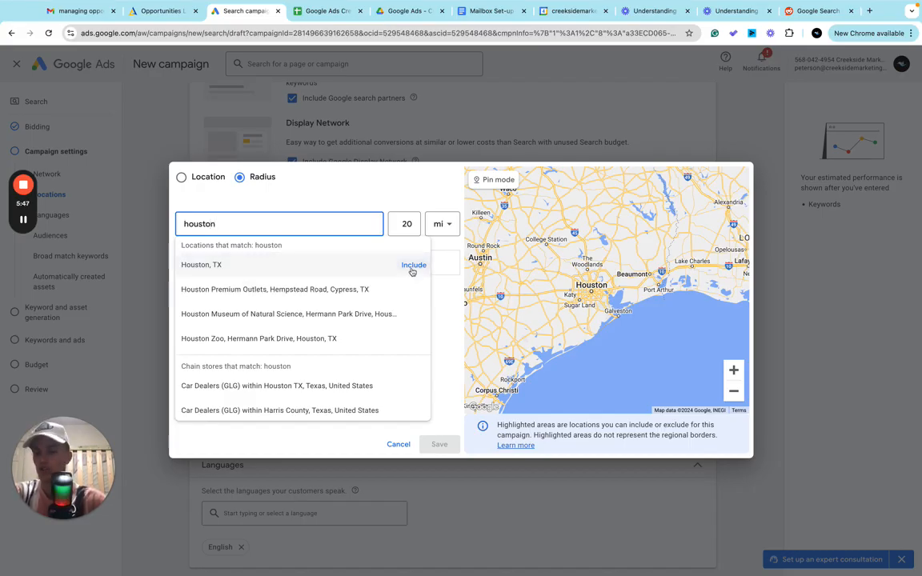
pyautogui.write('n')
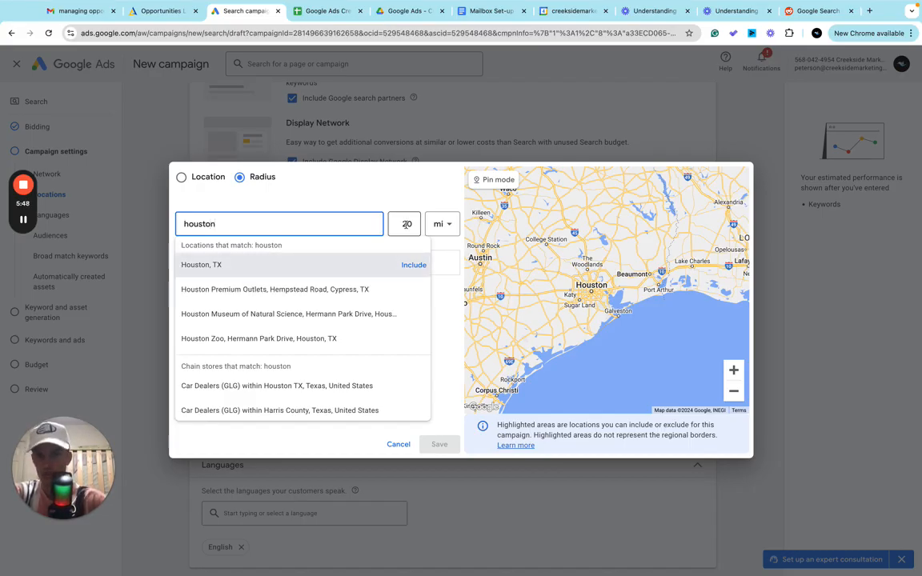
pyautogui.click(405, 224)
pyautogui.press('BackSpace')
pyautogui.write('=4')
pyautogui.press('BackSpace')
pyautogui.press('BackSpace')
pyautogui.press('BackSpace')
pyautogui.write('4')
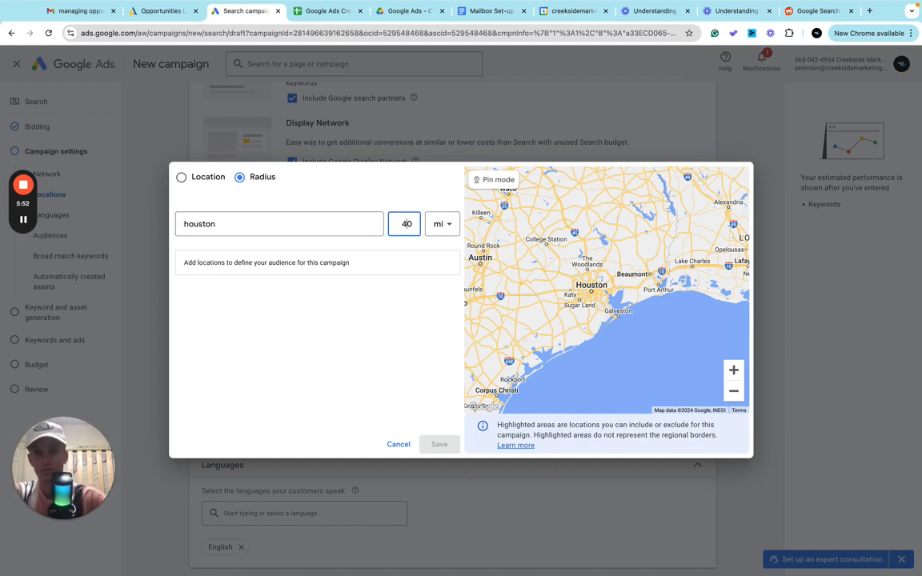
pyautogui.click(290, 223)
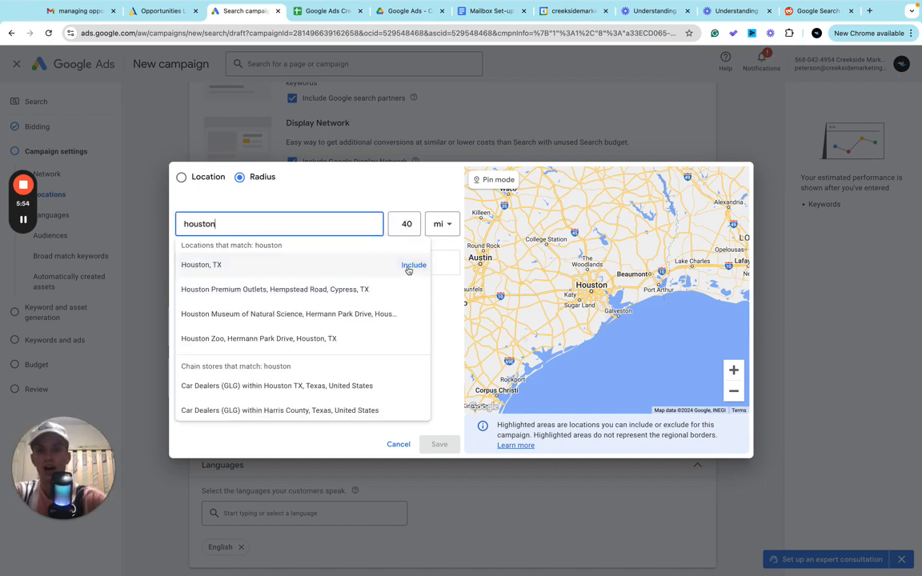
pyautogui.click(409, 265)
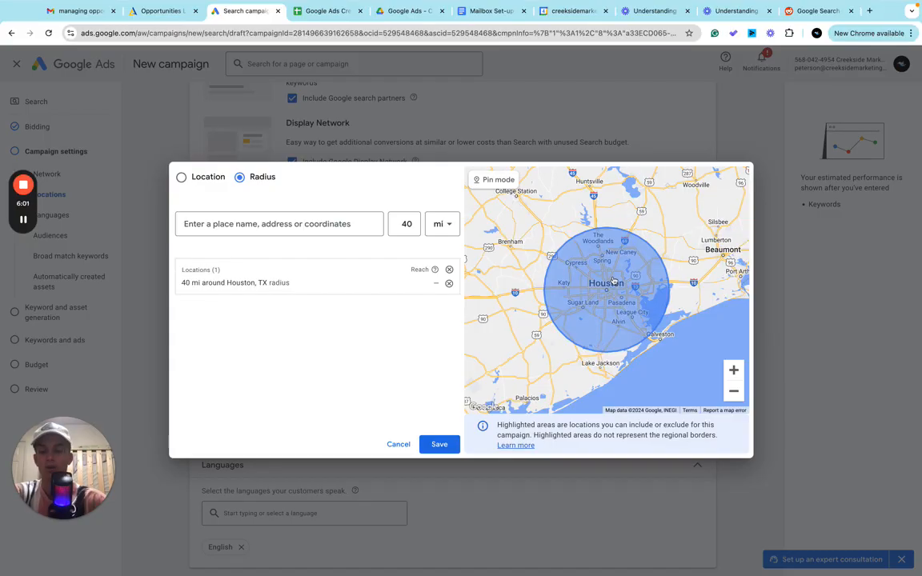
# Step: Switch back to location targeting and show the map areas by congressional district
pyautogui.click(733, 391)
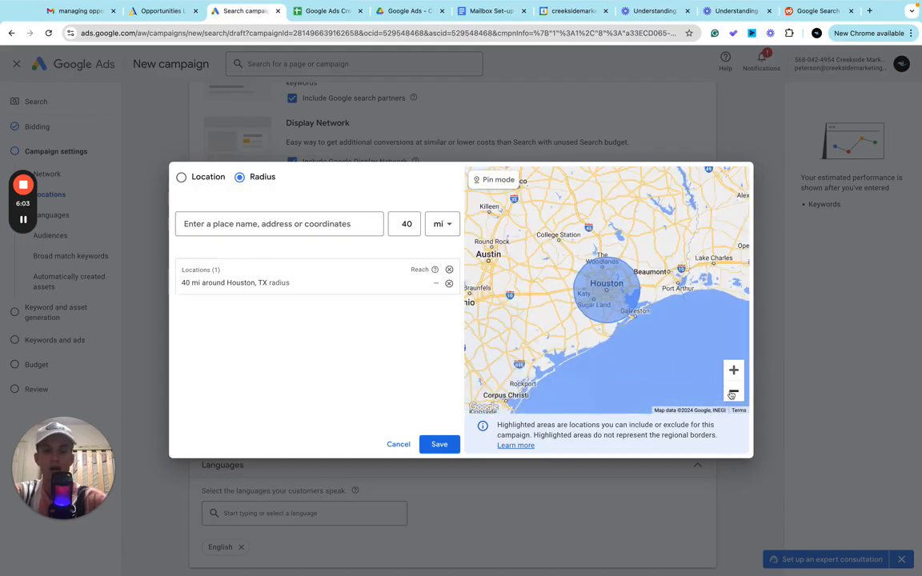
pyautogui.click(730, 394)
pyautogui.moveTo(663, 264); pyautogui.dragTo(639, 253)
pyautogui.click(732, 372)
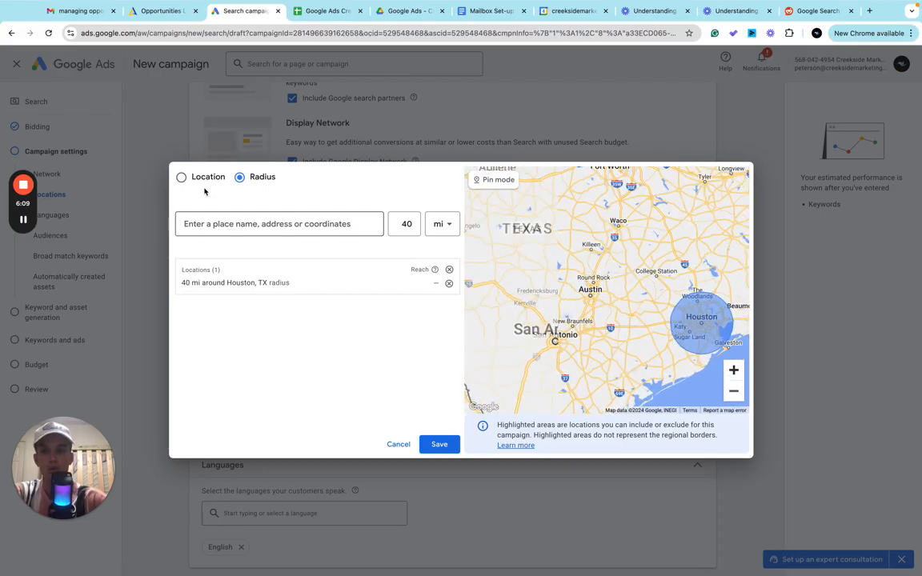
pyautogui.click(181, 177)
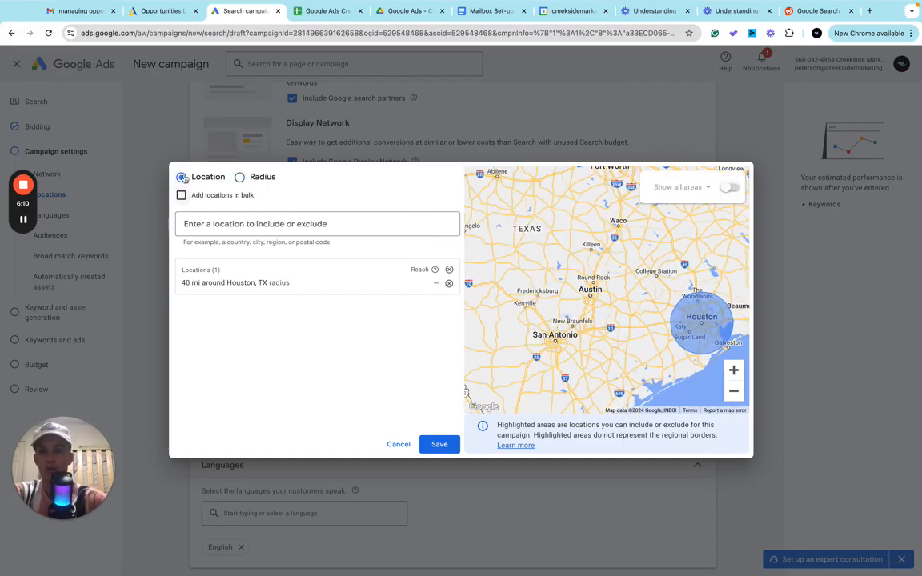
pyautogui.click(725, 193)
pyautogui.click(698, 187)
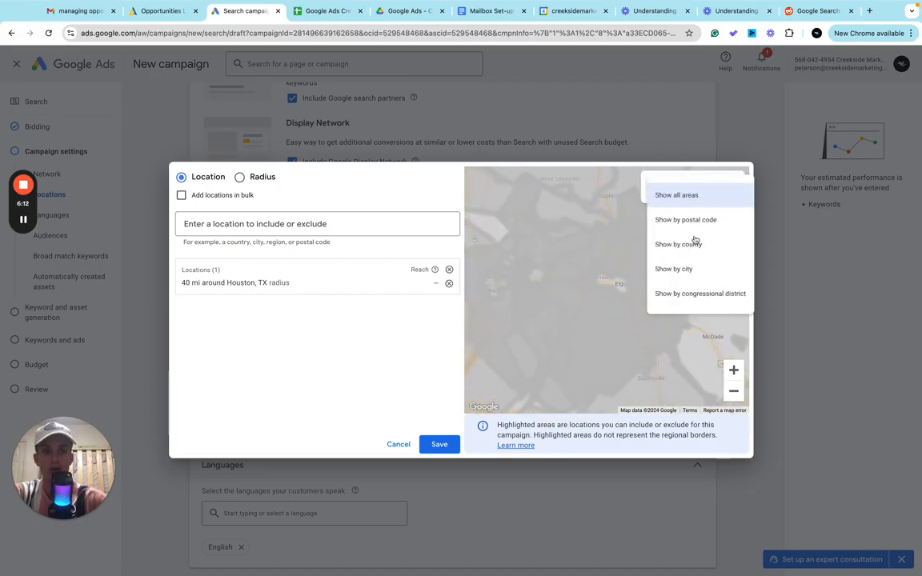
pyautogui.click(696, 298)
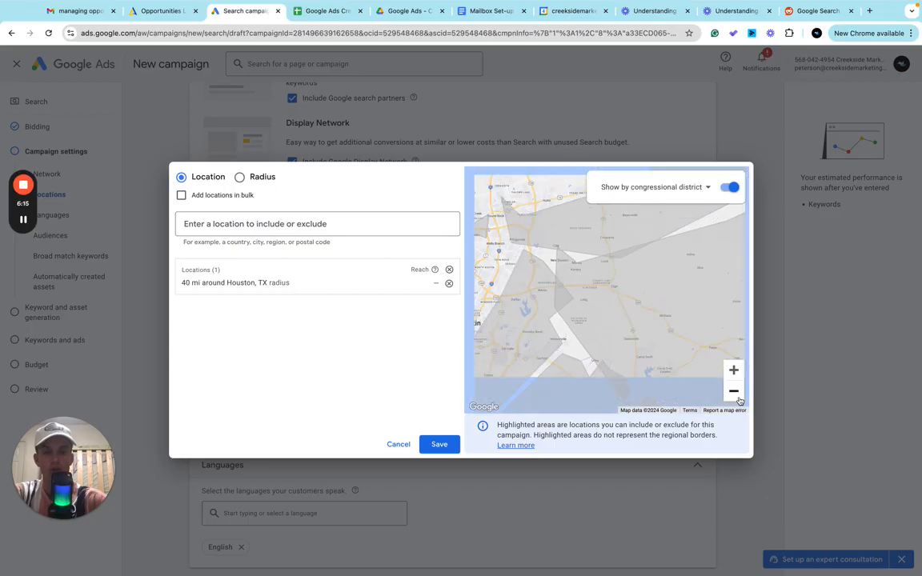
# Step: Exclude Texas's 17th Congressional District, north of the Houston radius, on the map
pyautogui.click(738, 399)
pyautogui.click(738, 399)
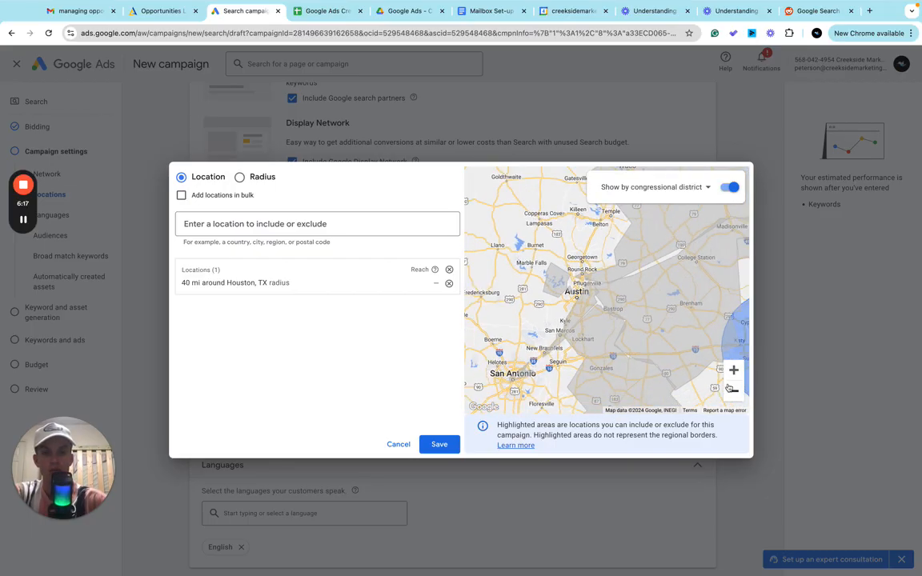
pyautogui.click(732, 390)
pyautogui.click(661, 242)
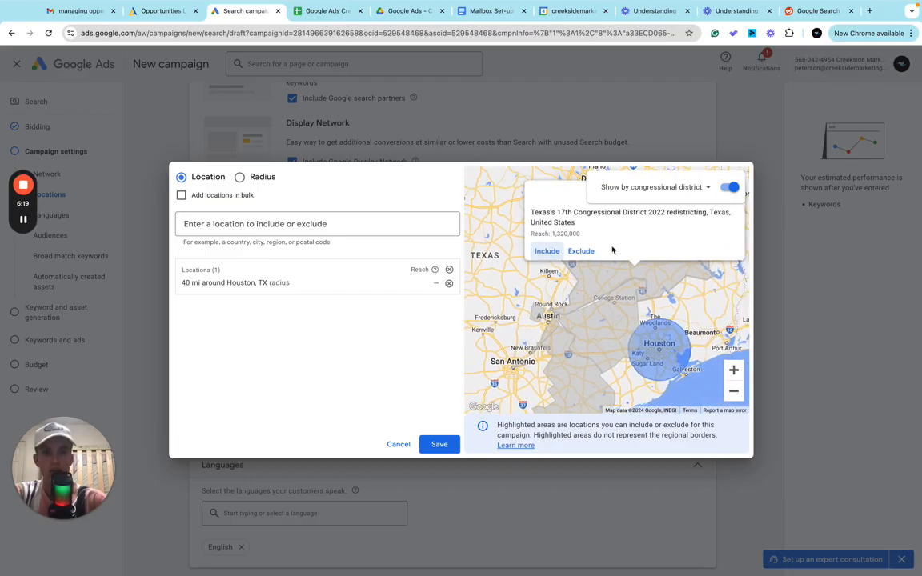
pyautogui.click(559, 267)
# Step: Exclude Louisiana's 3rd Congressional District, along the coast east of the Houston radius
pyautogui.moveTo(686, 353); pyautogui.dragTo(609, 307)
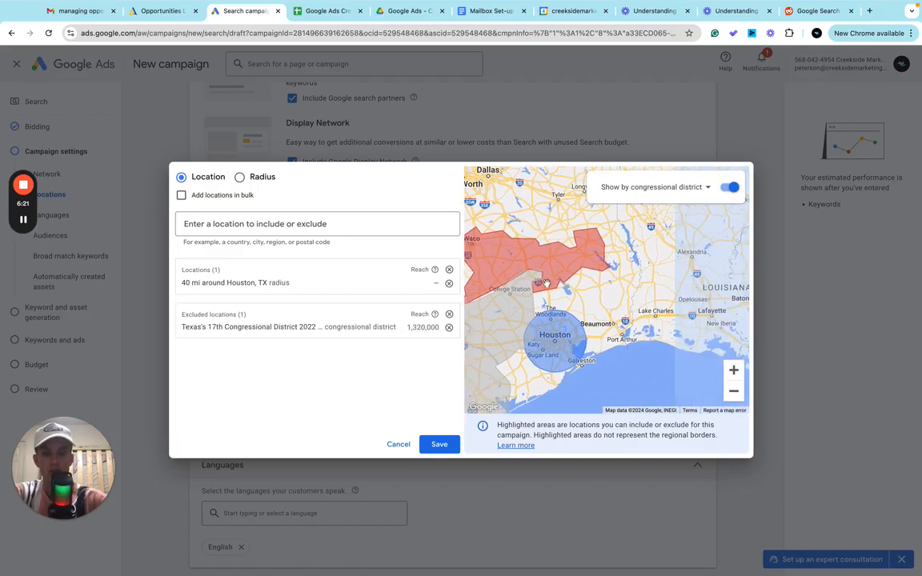
pyautogui.click(609, 307)
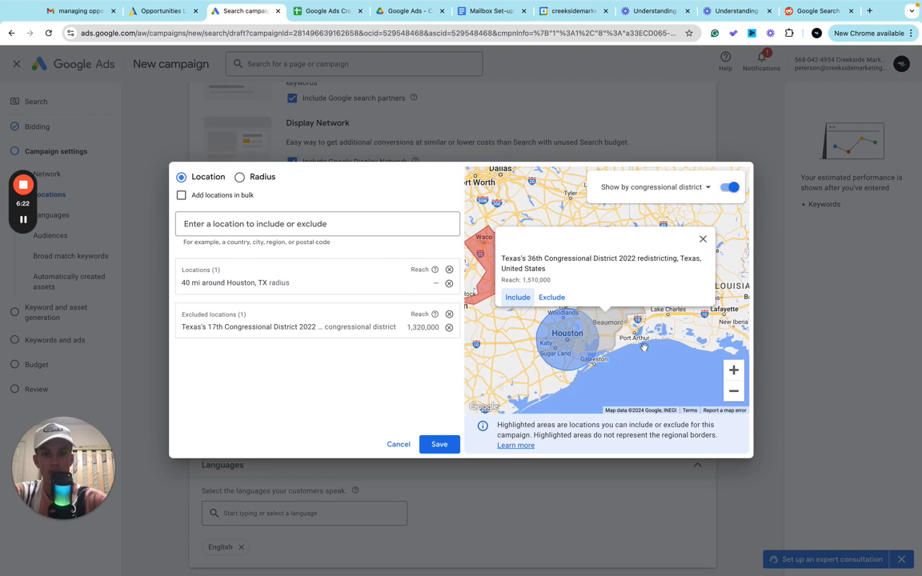
pyautogui.moveTo(641, 360); pyautogui.dragTo(579, 312)
pyautogui.click(629, 339)
pyautogui.click(617, 296)
pyautogui.click(555, 277)
pyautogui.moveTo(595, 262); pyautogui.dragTo(630, 317)
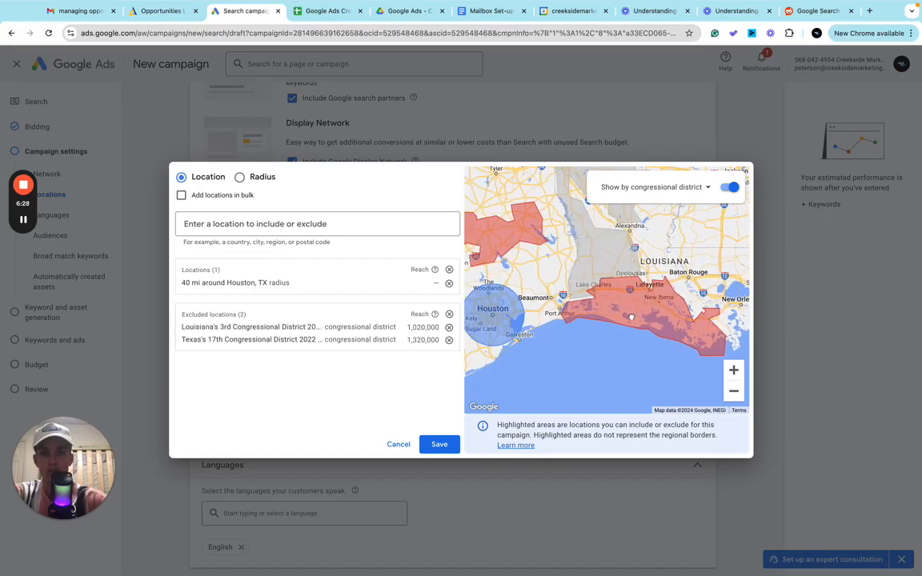
pyautogui.moveTo(624, 370); pyautogui.dragTo(715, 386)
pyautogui.scroll(-5, 656, 356)
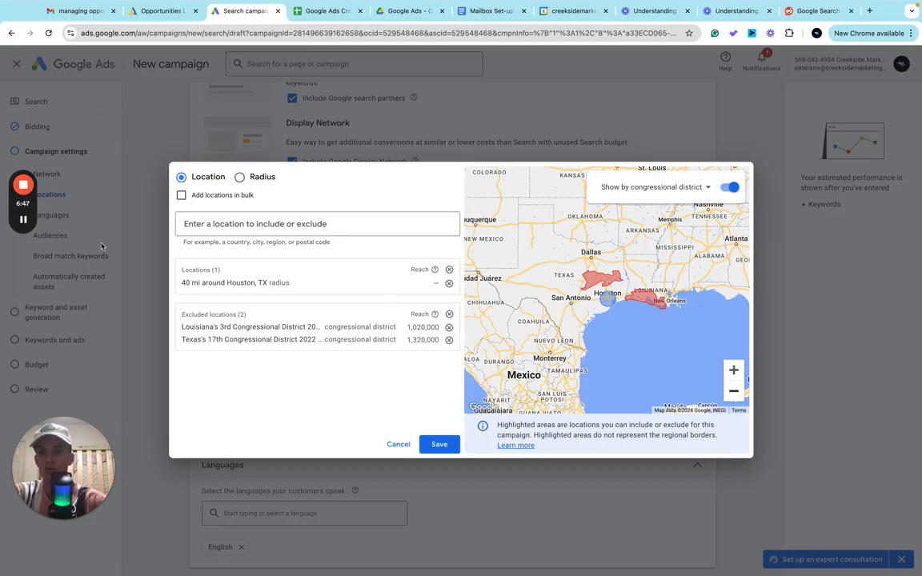
pyautogui.moveTo(23, 219)
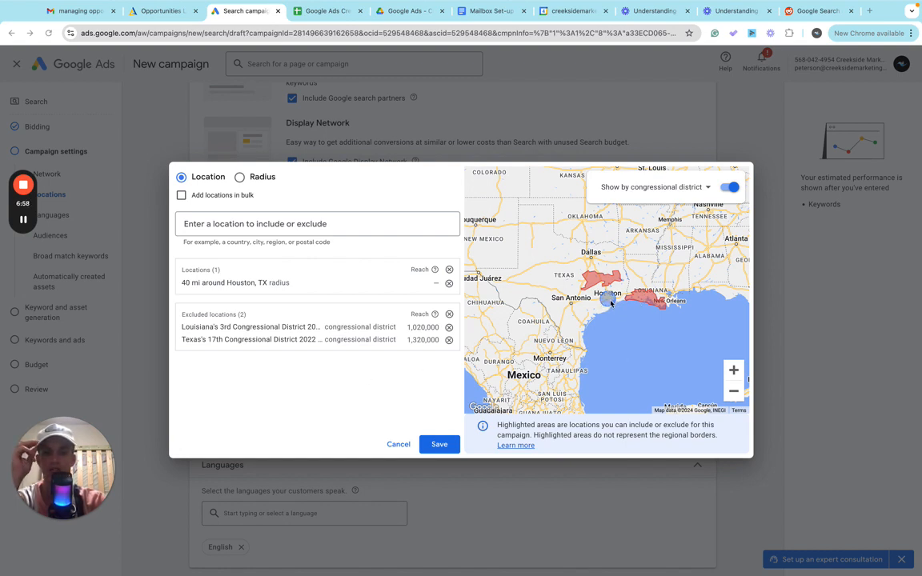
pyautogui.click(734, 371)
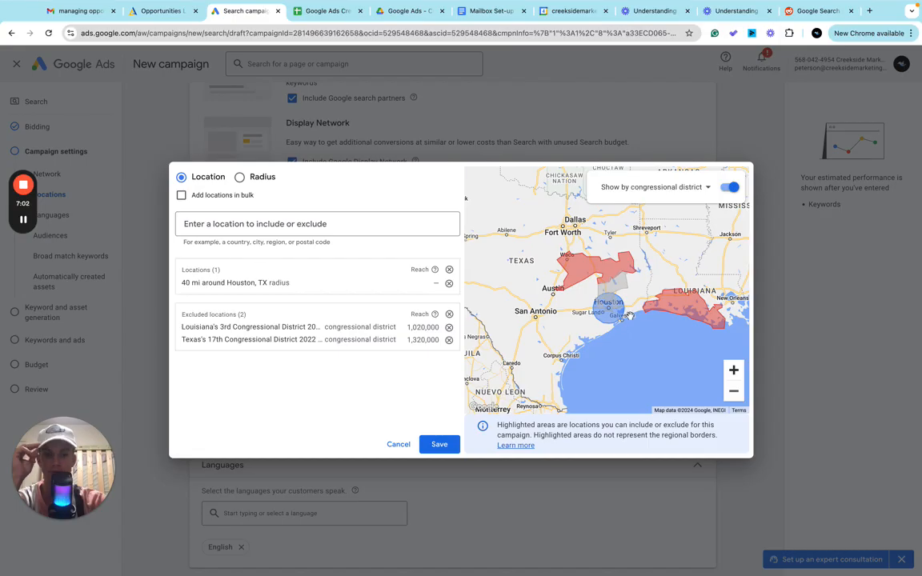